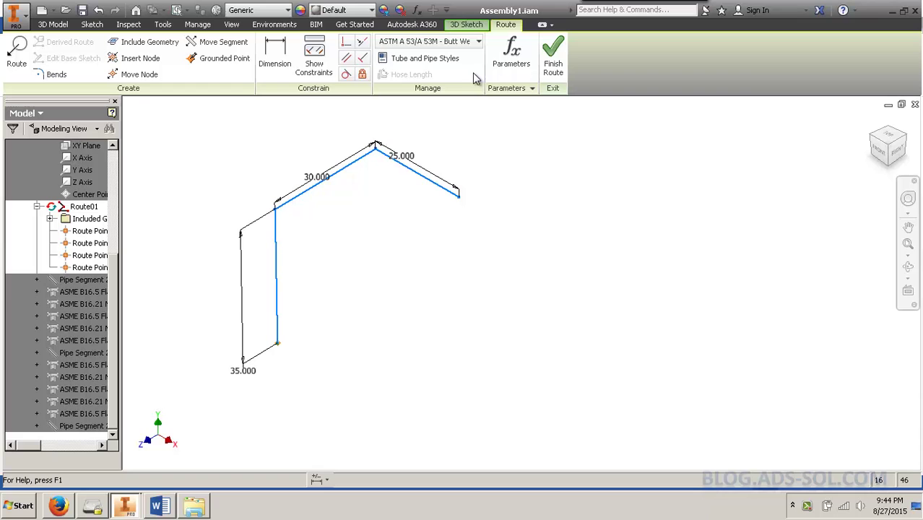
Copy the ASME B36.10M-ASME B16.11 - Steel Threaded Pipe style in the Tube & Pipe Styles
middle_drag(384, 244, 394, 248)
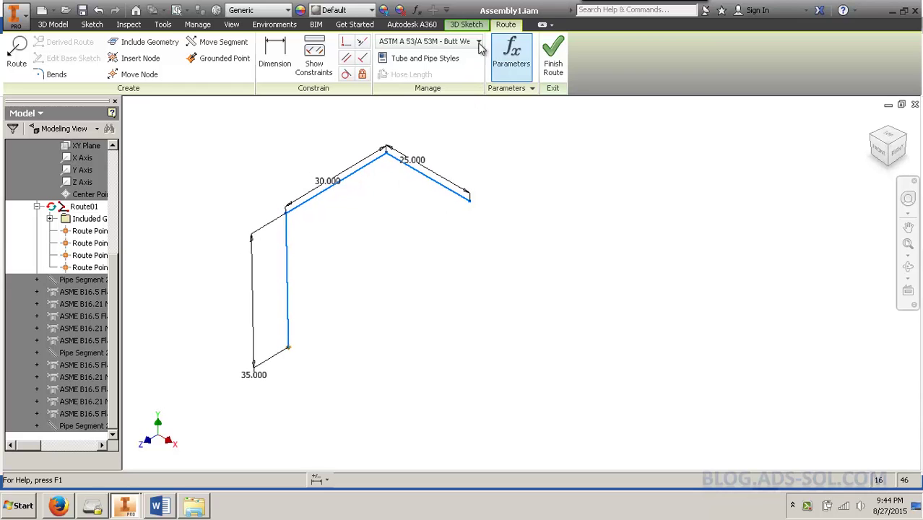
click(477, 41)
key(Escape)
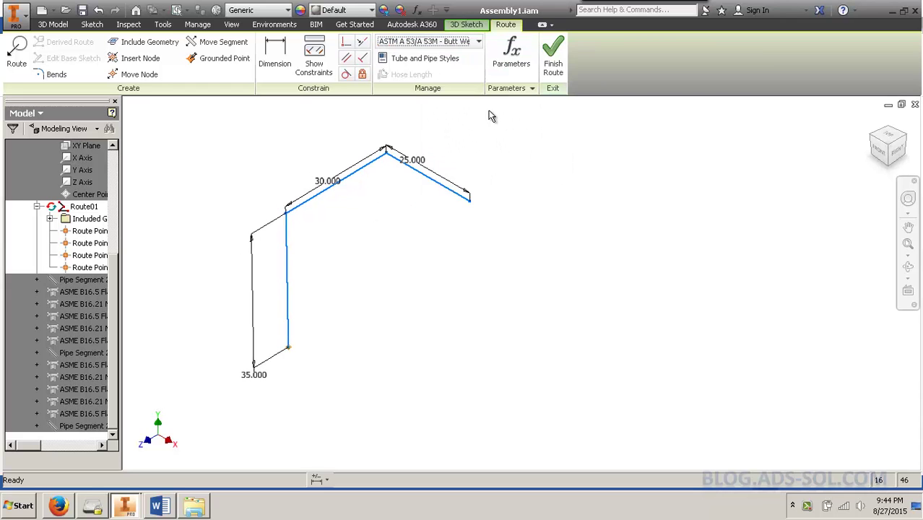
click(417, 58)
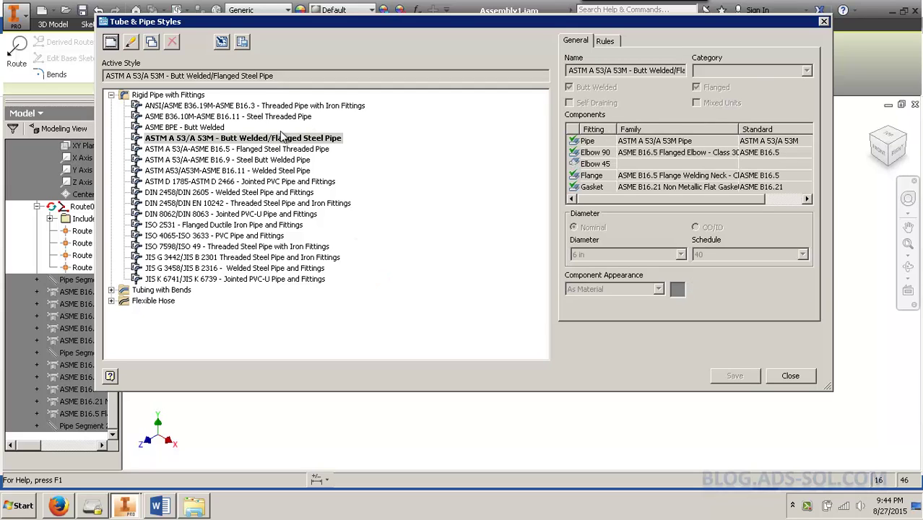
click(155, 117)
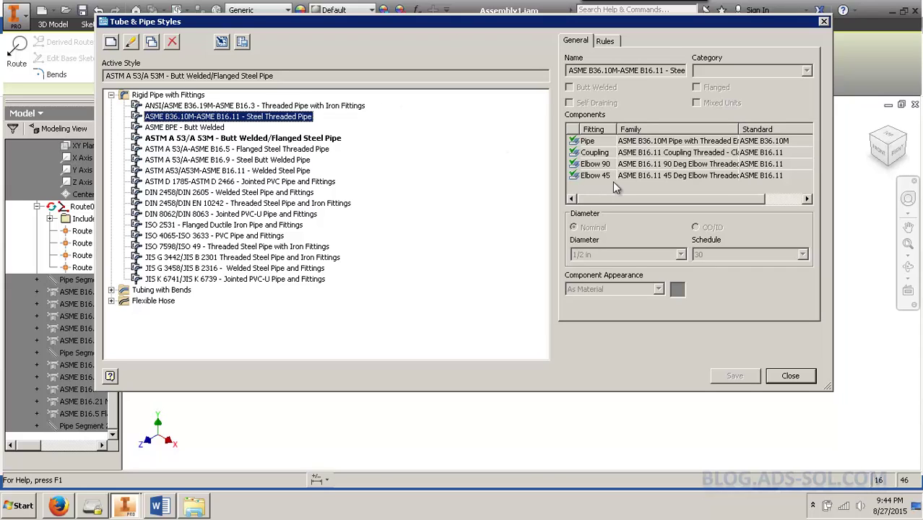
right_click(281, 120)
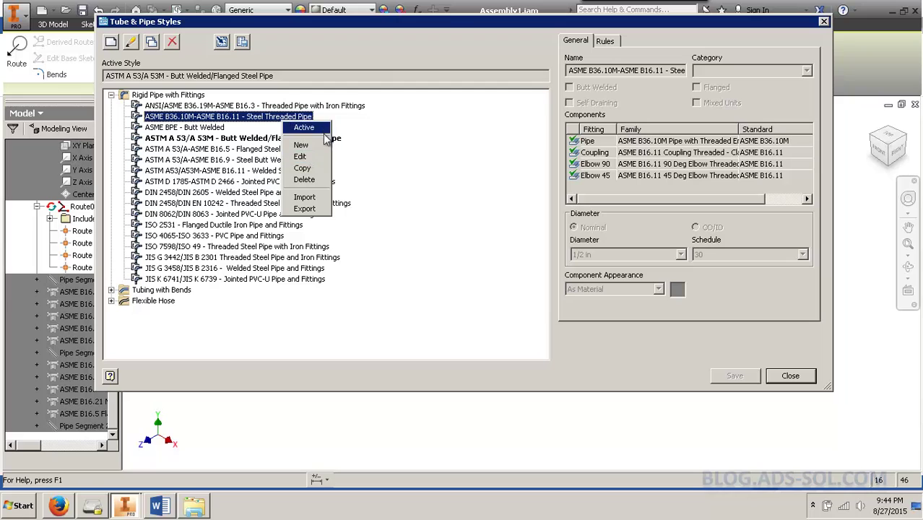
click(323, 171)
Edit the copied steel threaded pipe style to be Flanged with Mixed Units, agreeing to select a flange for it
right_click(308, 128)
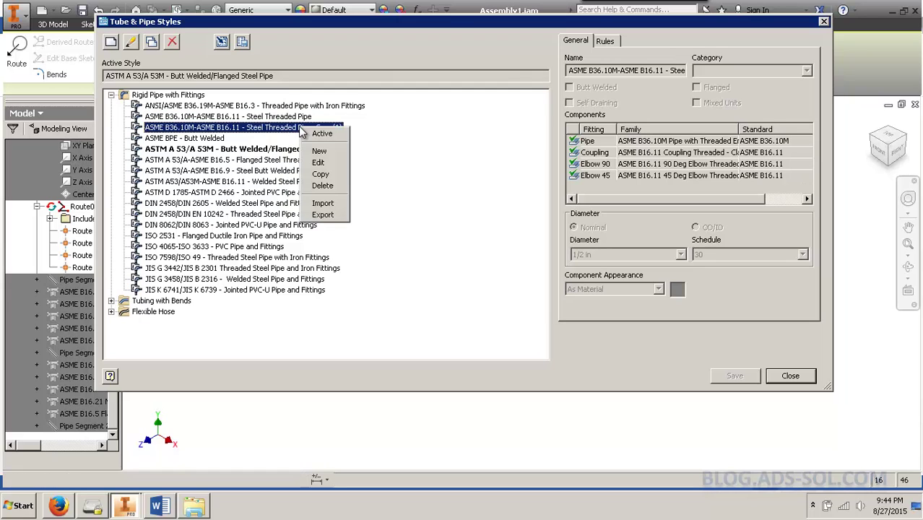
click(318, 162)
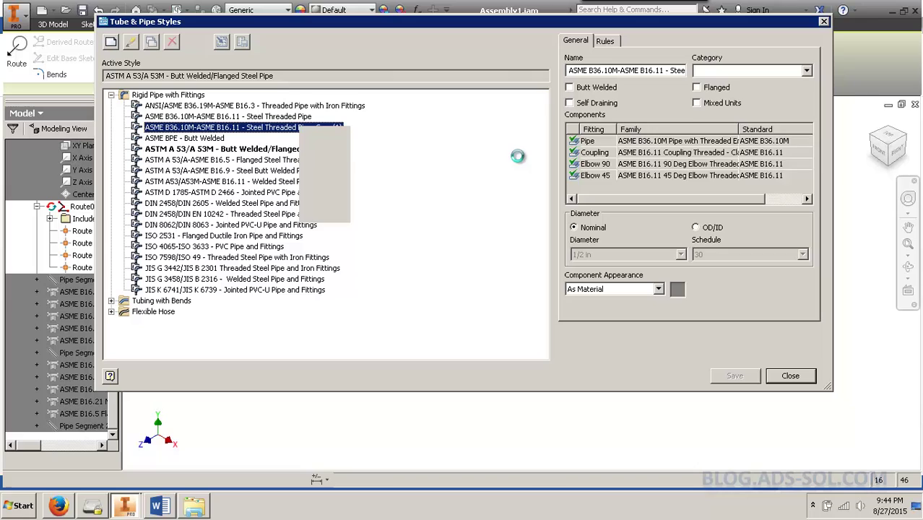
click(696, 89)
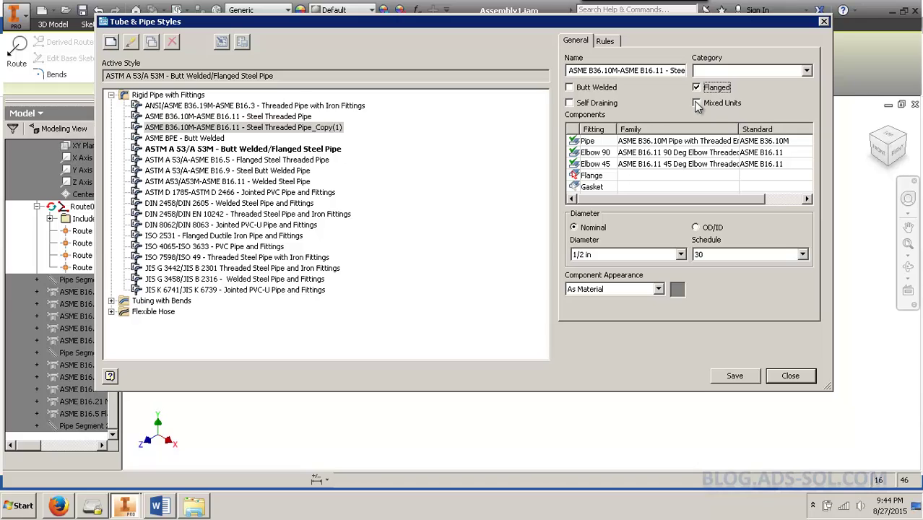
click(697, 103)
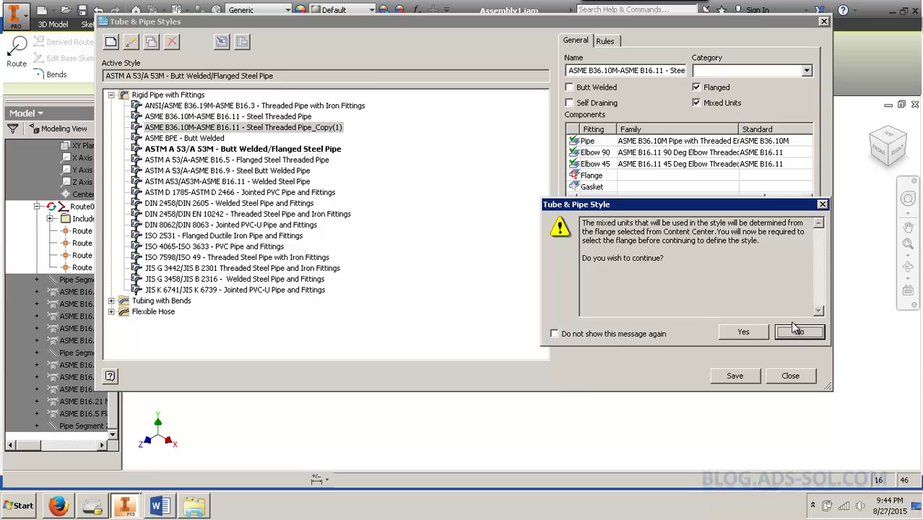
click(747, 333)
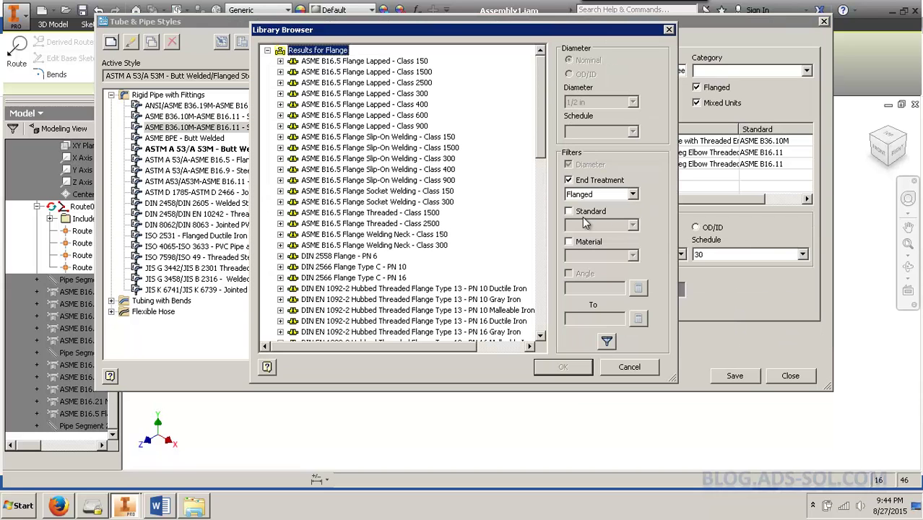
Filter the flange library results by the ISO 7005-1 standard
click(582, 211)
click(620, 224)
scroll(625, 381, down, 2)
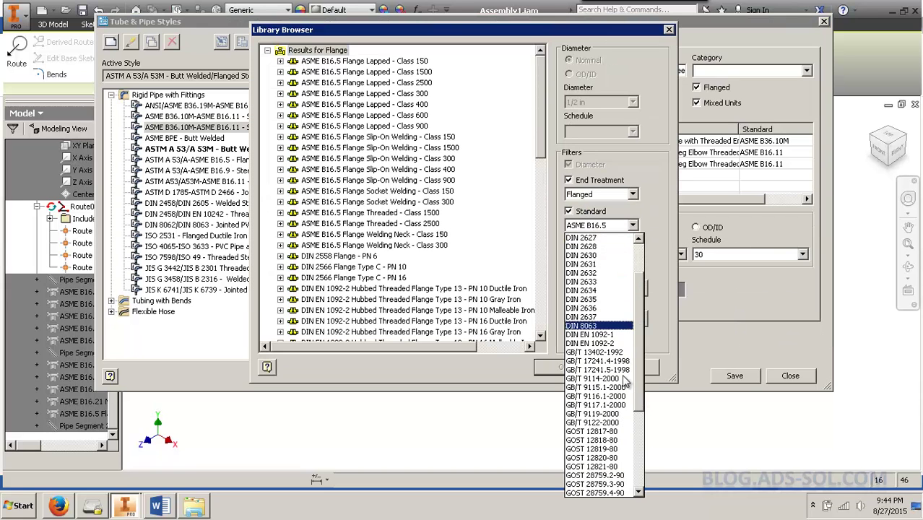
scroll(625, 381, down, 5)
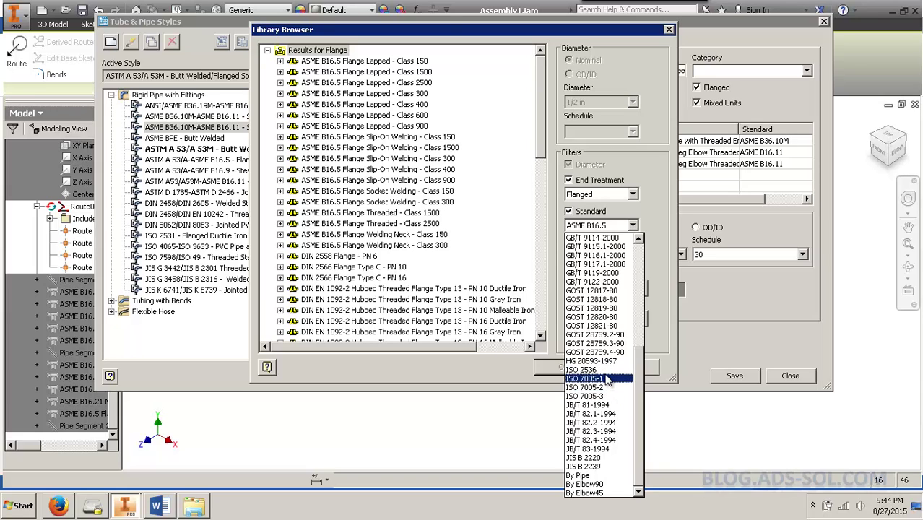
click(606, 379)
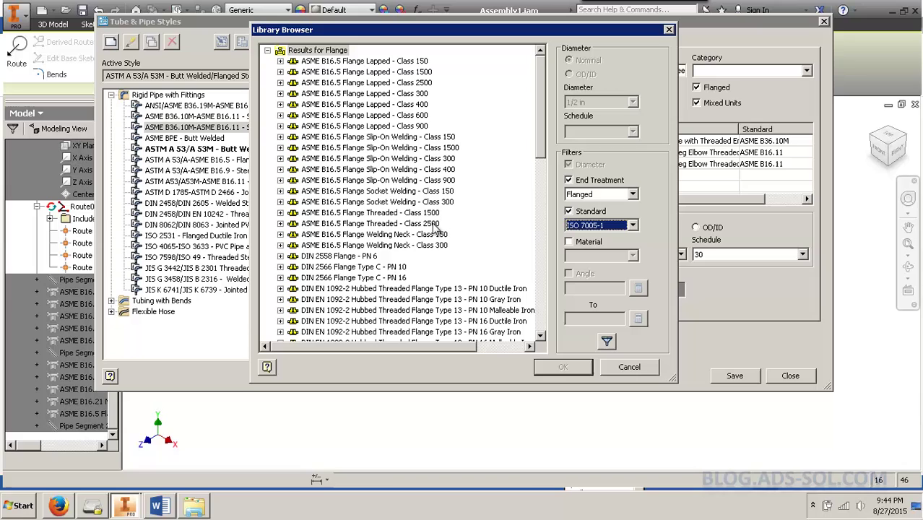
click(607, 341)
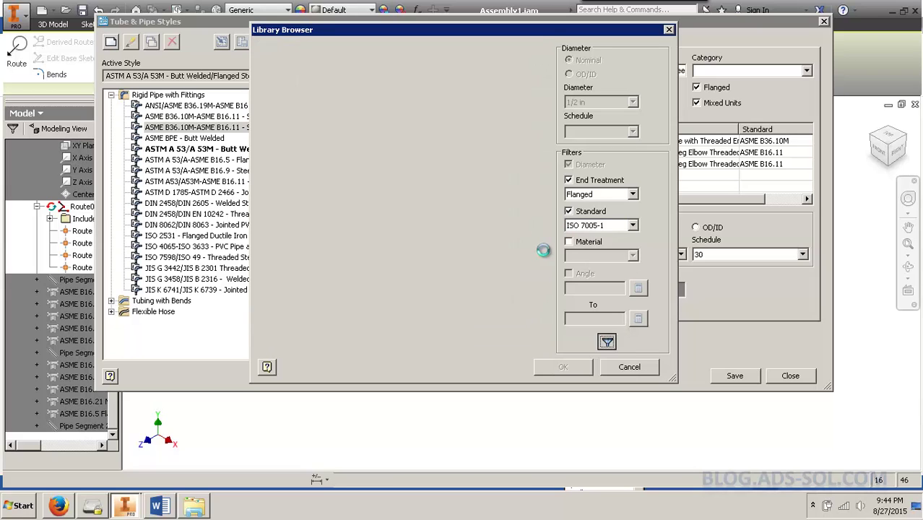
Assign the ISO 7005-1 Hubbed Threaded Flange Type 13 - ISO PN 16 as the style's flange and close the style settings
click(452, 97)
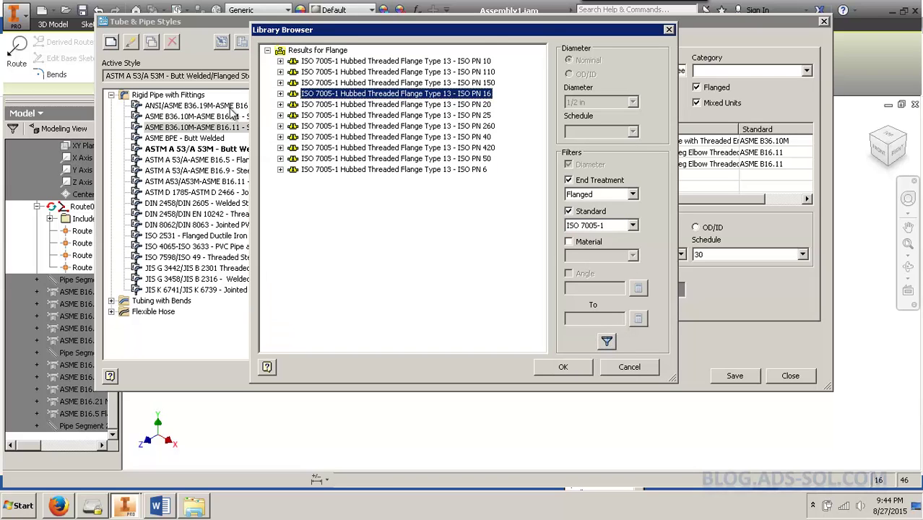
click(280, 82)
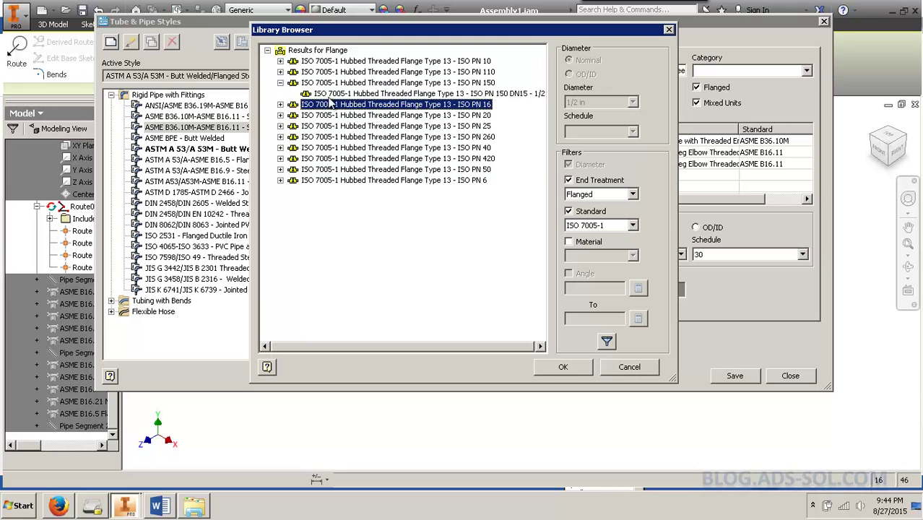
click(280, 104)
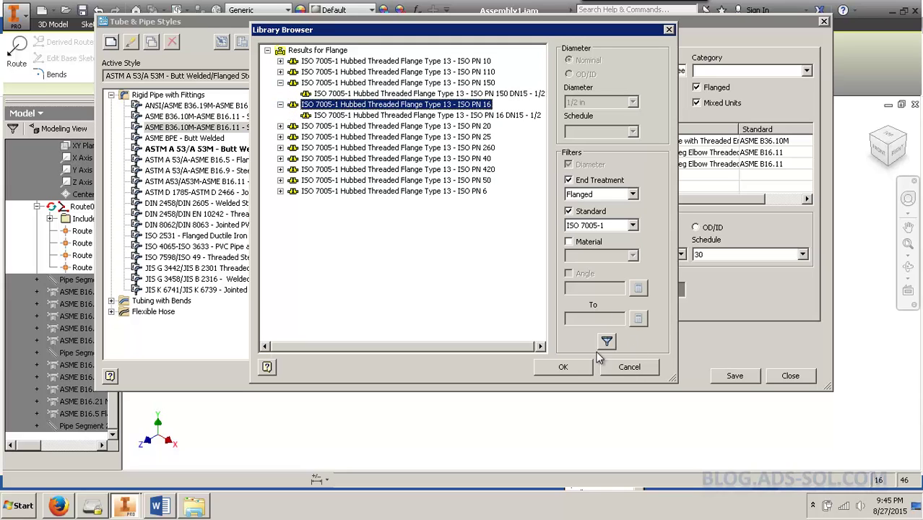
click(578, 366)
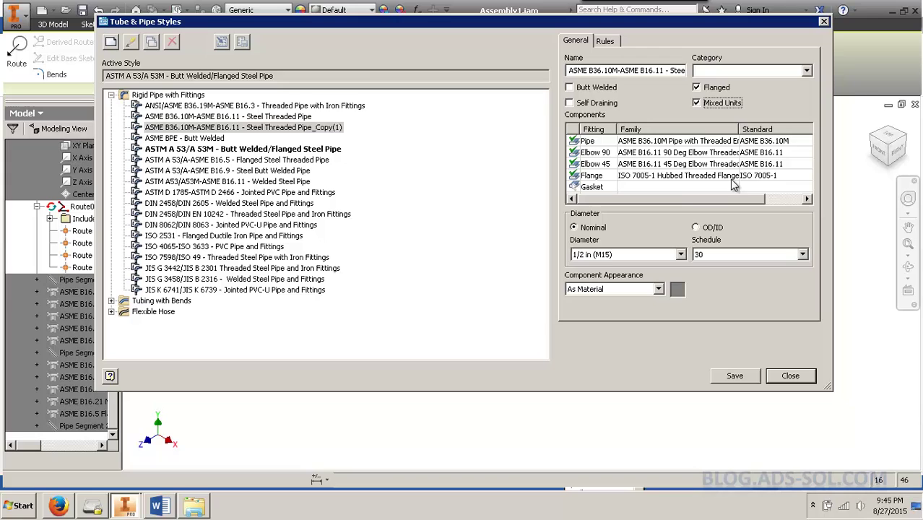
click(789, 375)
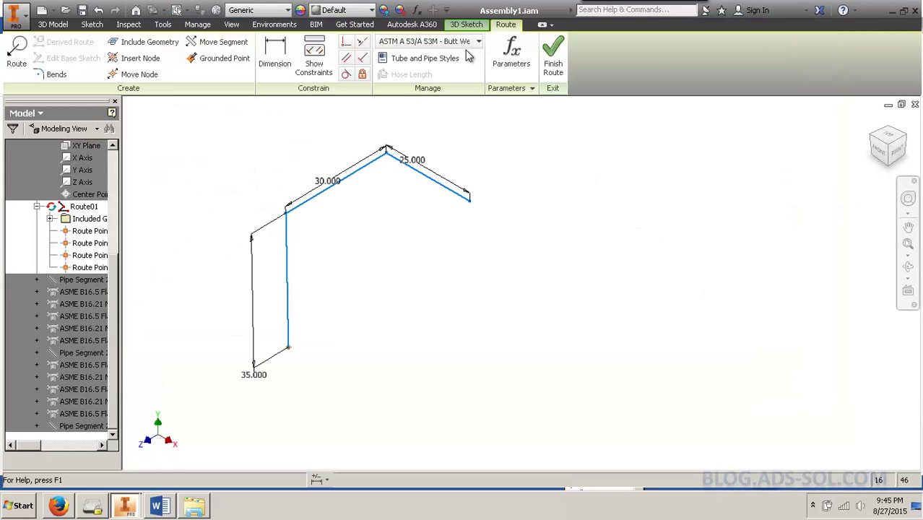
Switch the route to the ASME B36.10M-ASME B16.11 - Steel Threaded Pipe_Copy(1) style and finish the route
click(459, 42)
scroll(489, 96, up, 1)
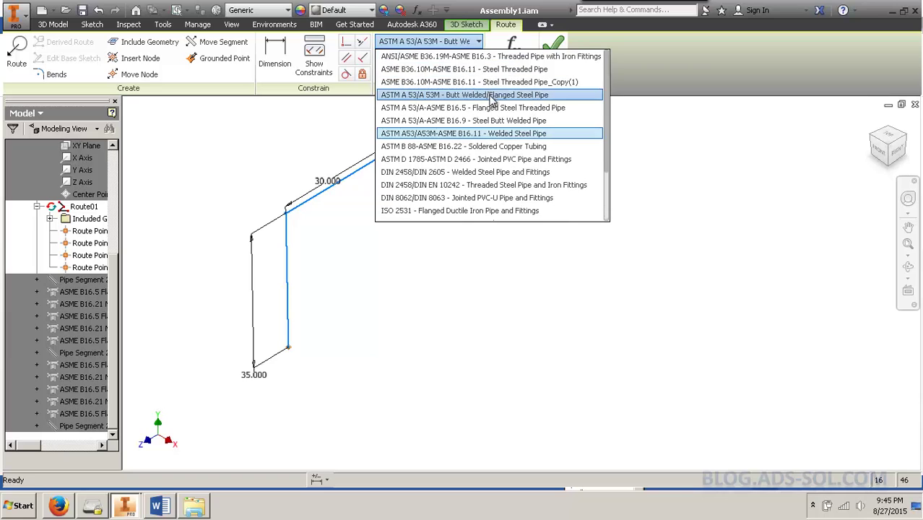
click(493, 91)
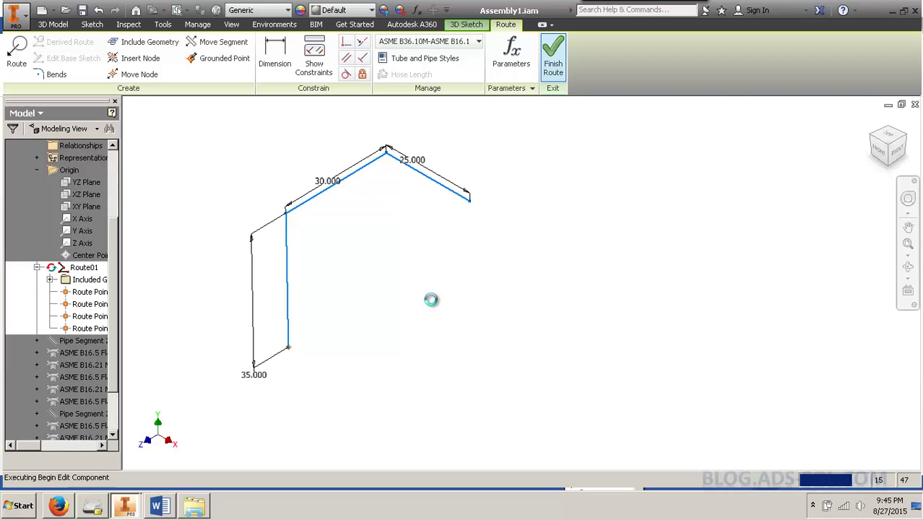
scroll(365, 247, down, 3)
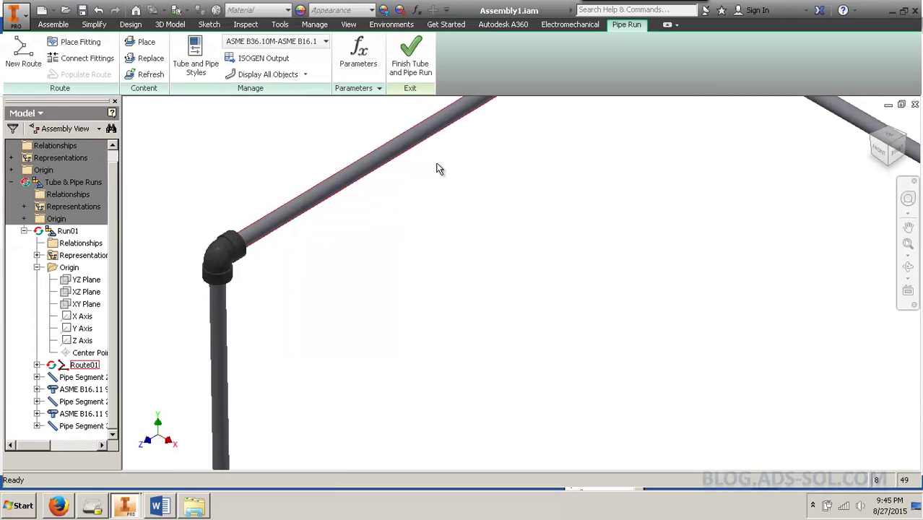
scroll(416, 236, up, 3)
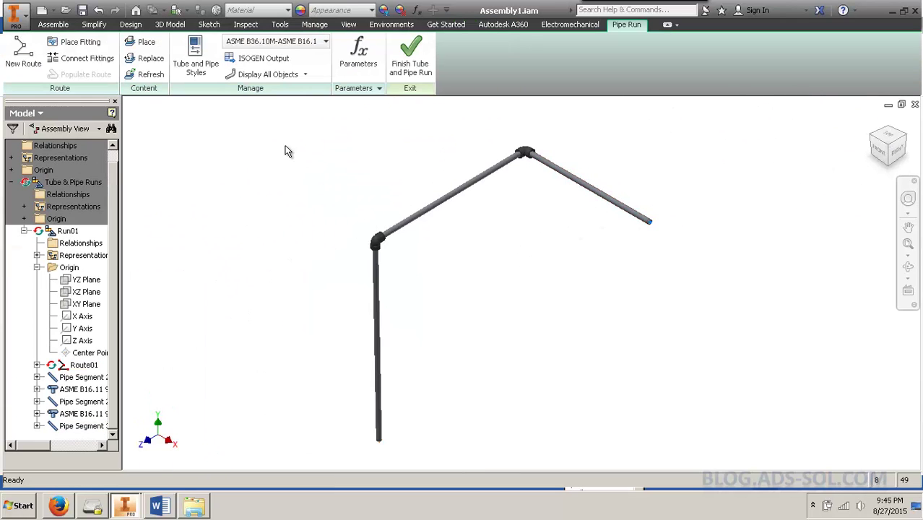
Edit Route01, make ASTM A 53/A 53M - Butt Welded/Flanged Steel Pipe the active style, and finish the route
double_click(82, 367)
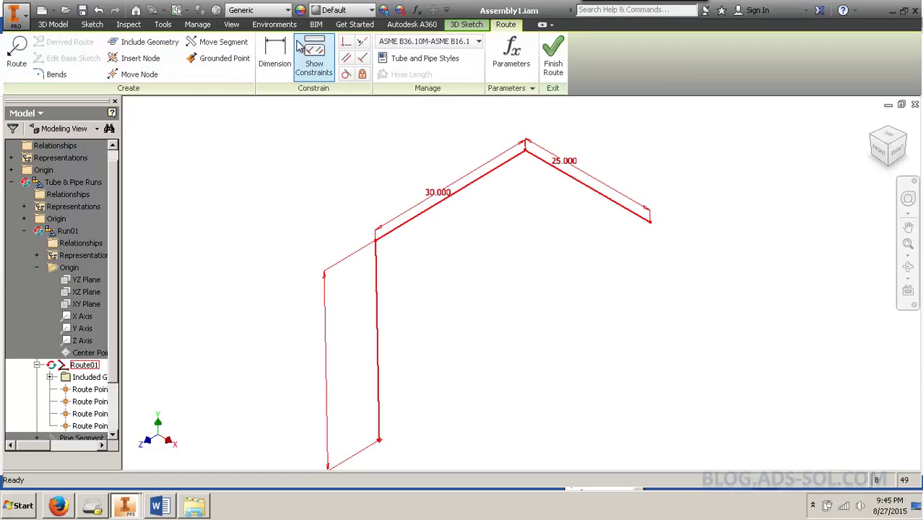
click(446, 42)
click(444, 56)
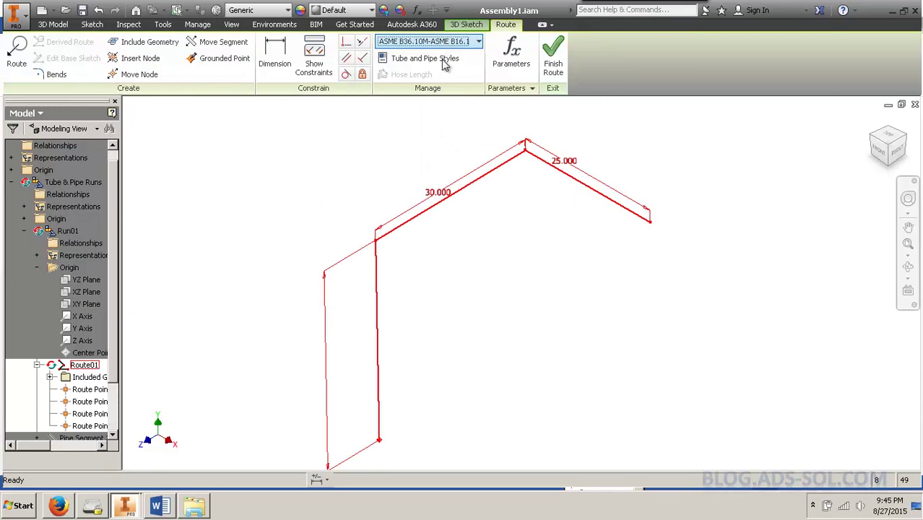
click(442, 57)
click(250, 150)
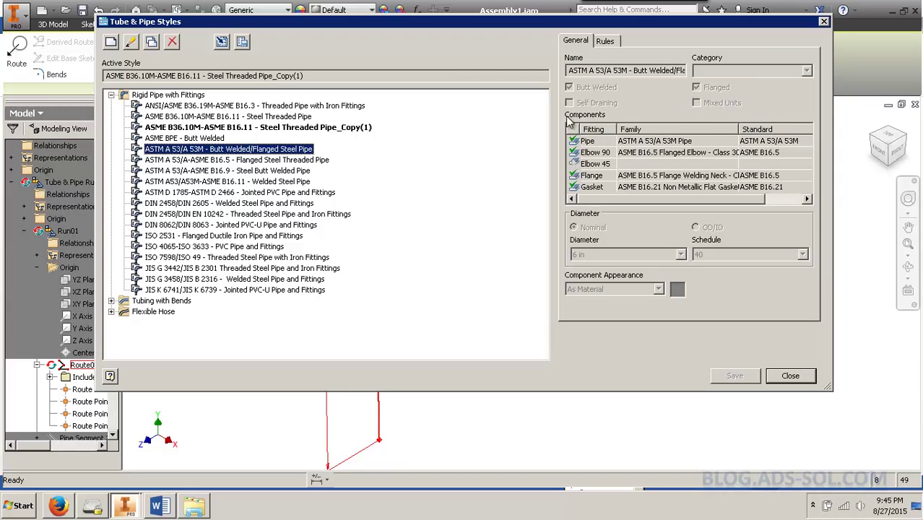
right_click(306, 148)
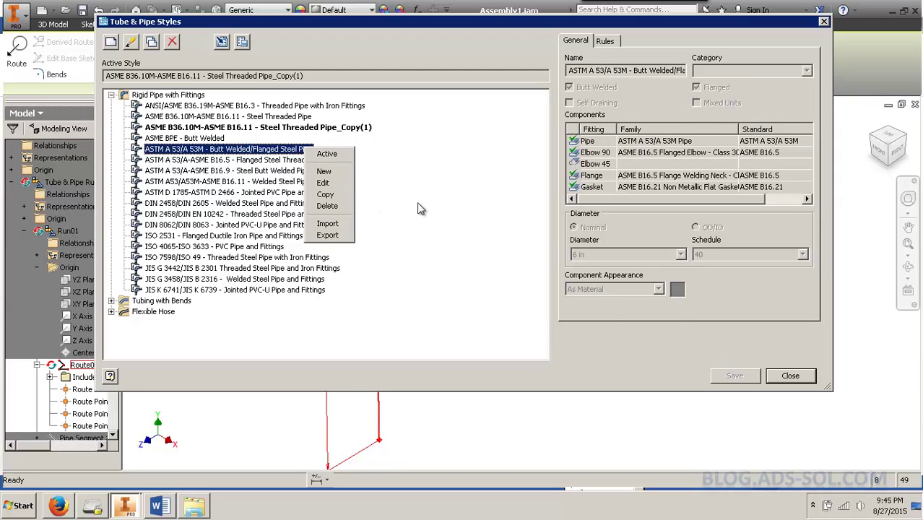
click(345, 155)
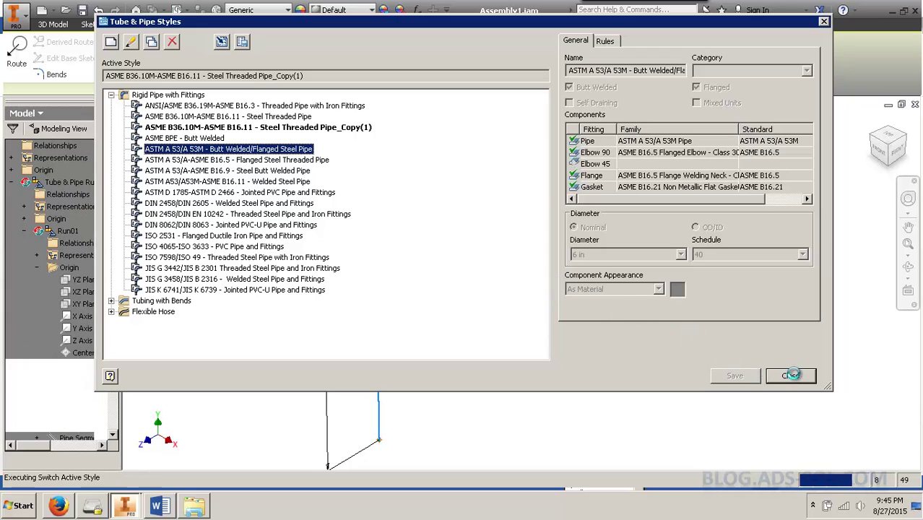
click(789, 375)
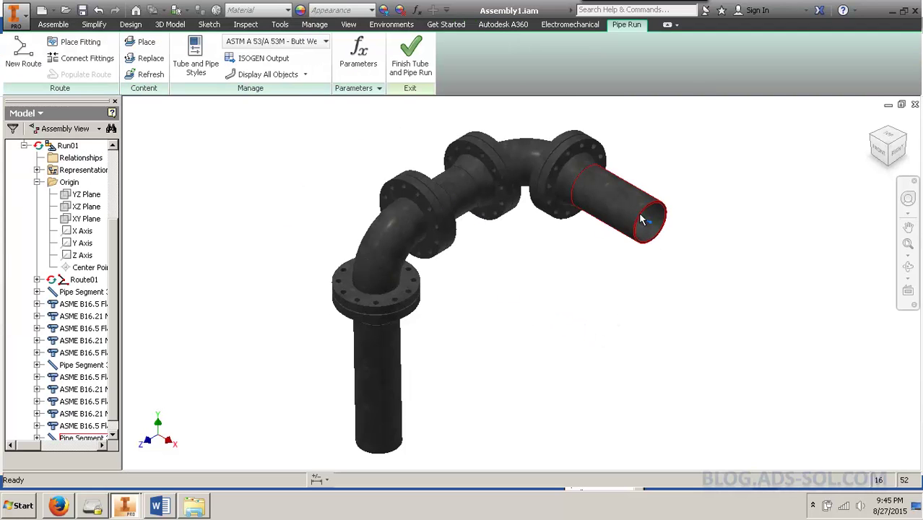
Place another copy of the flange nearest the open pipe end onto that open end as a fitting
click(575, 164)
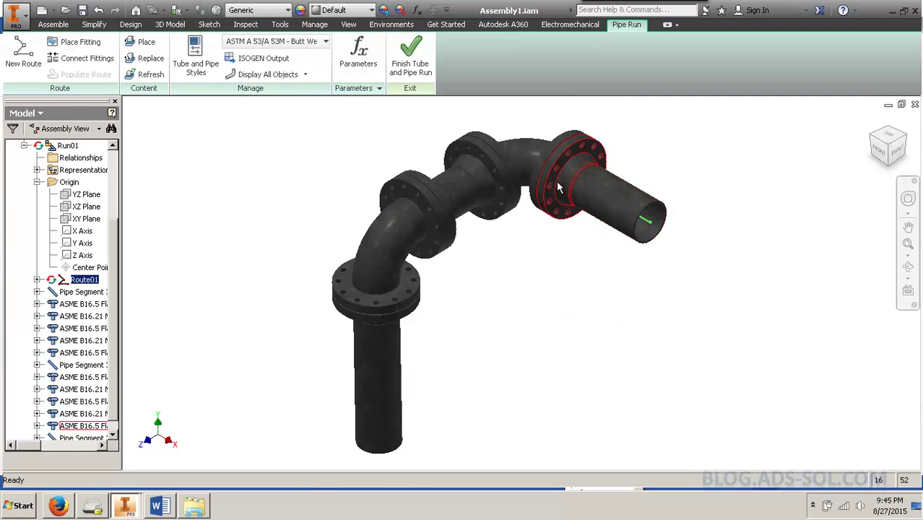
key(p)
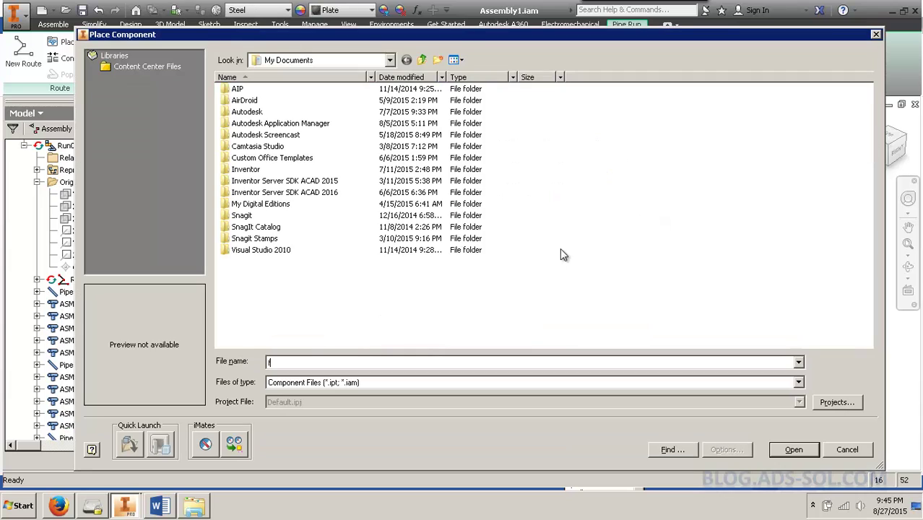
click(849, 449)
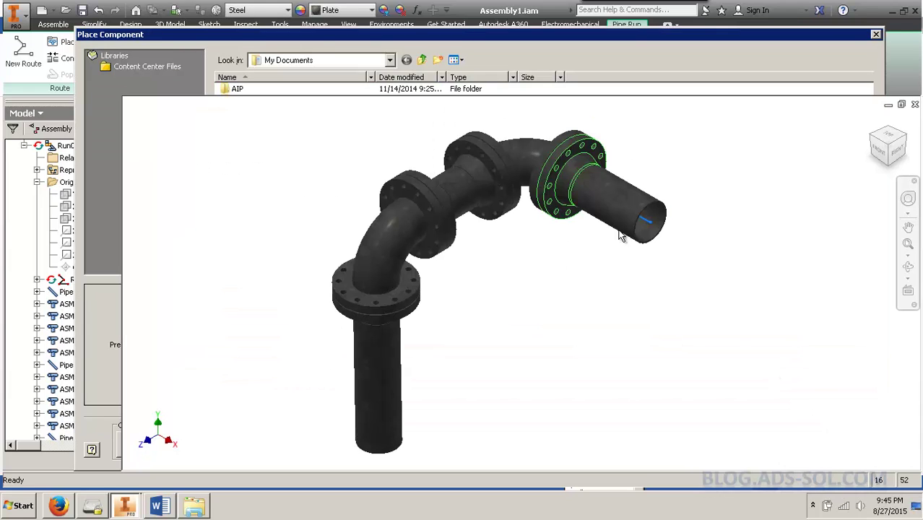
right_click(548, 252)
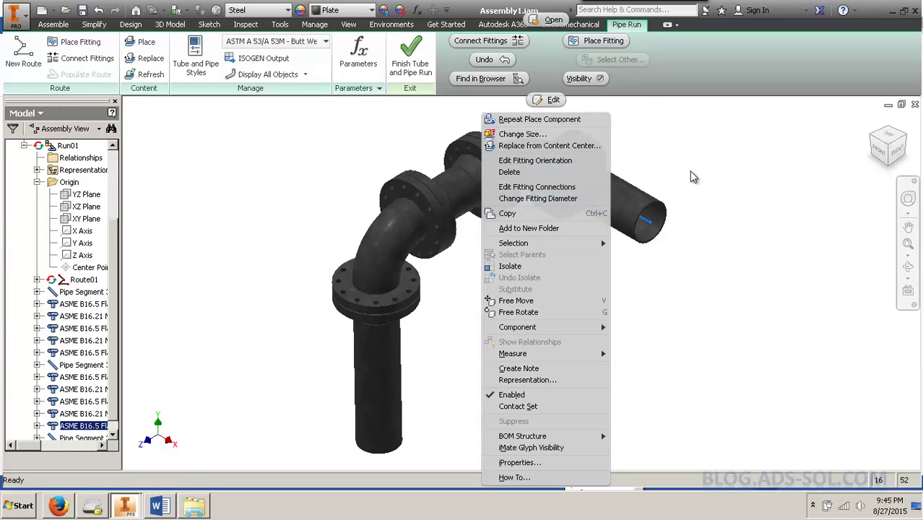
click(602, 40)
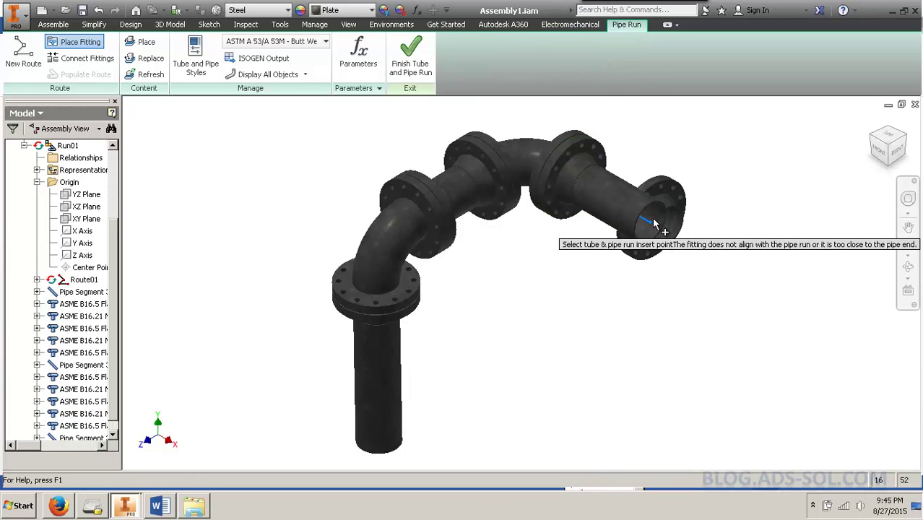
click(642, 304)
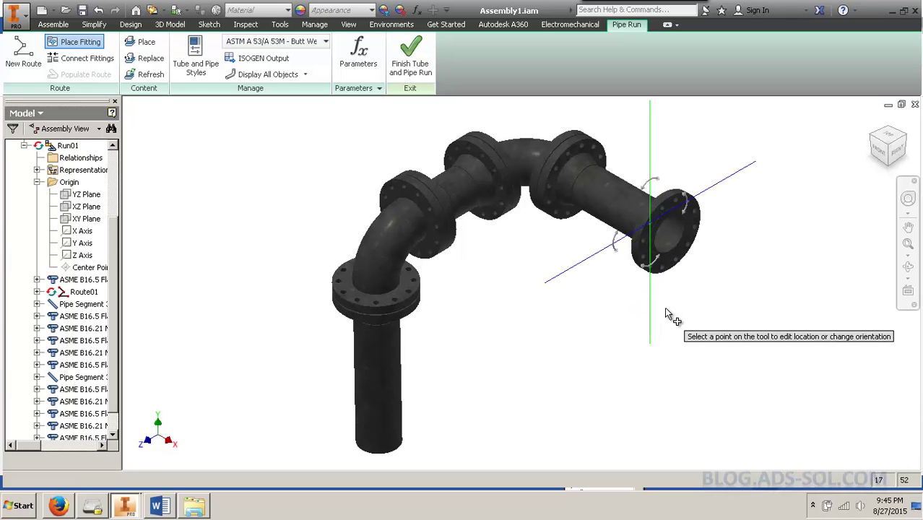
key(Escape)
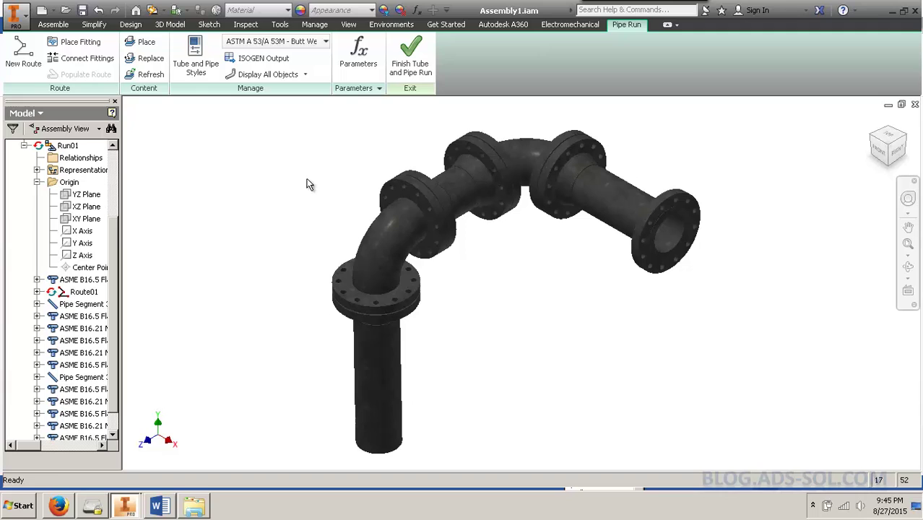
click(317, 43)
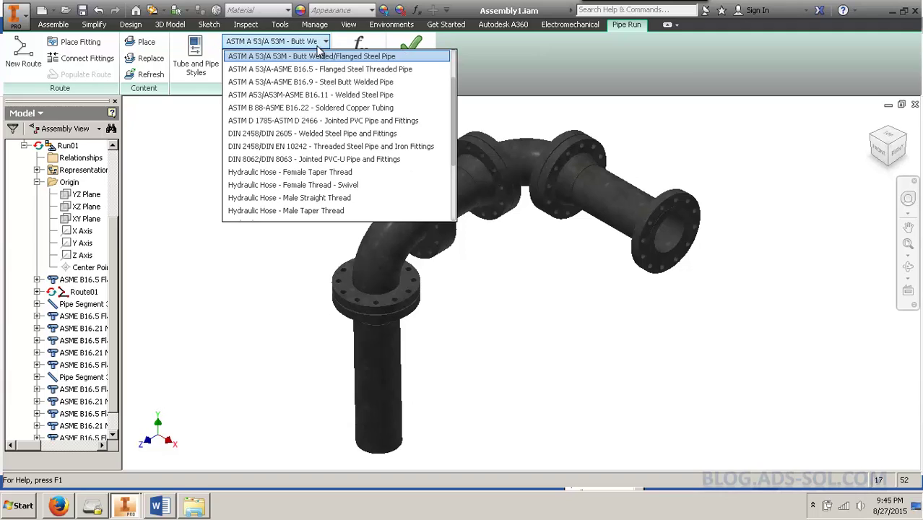
click(278, 329)
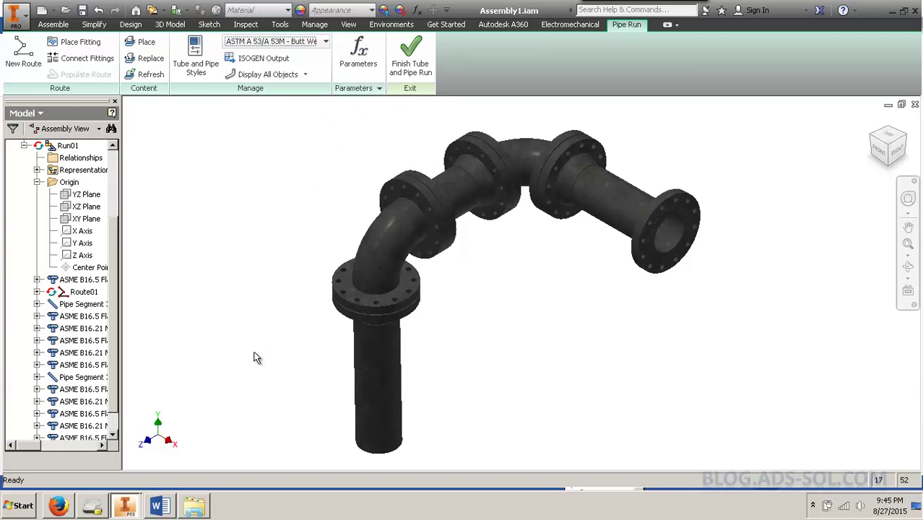
Switch to Firefox and read the Mixed Units in Inventor Tube & Pipe Styles article on adding ND1 and ND2 columns
click(58, 505)
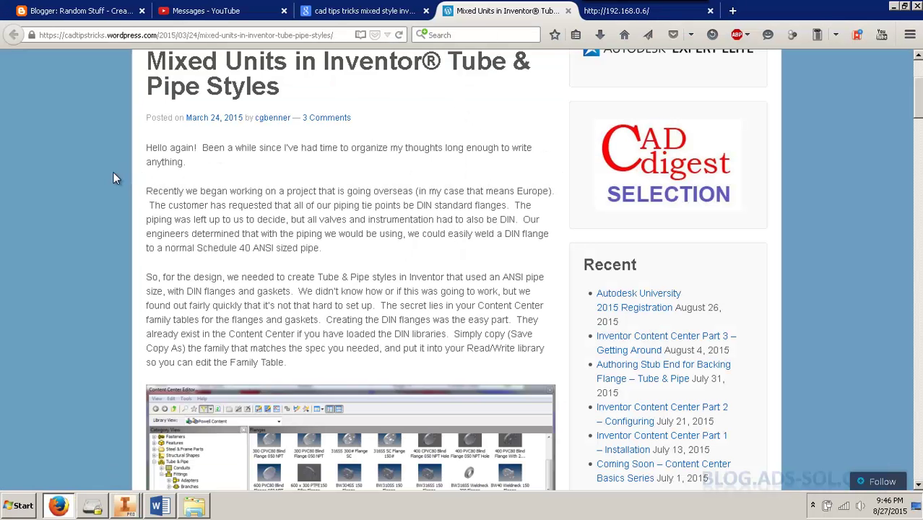
scroll(111, 166, up, 4)
click(74, 43)
drag(74, 44, 73, 195)
scroll(74, 195, down, 5)
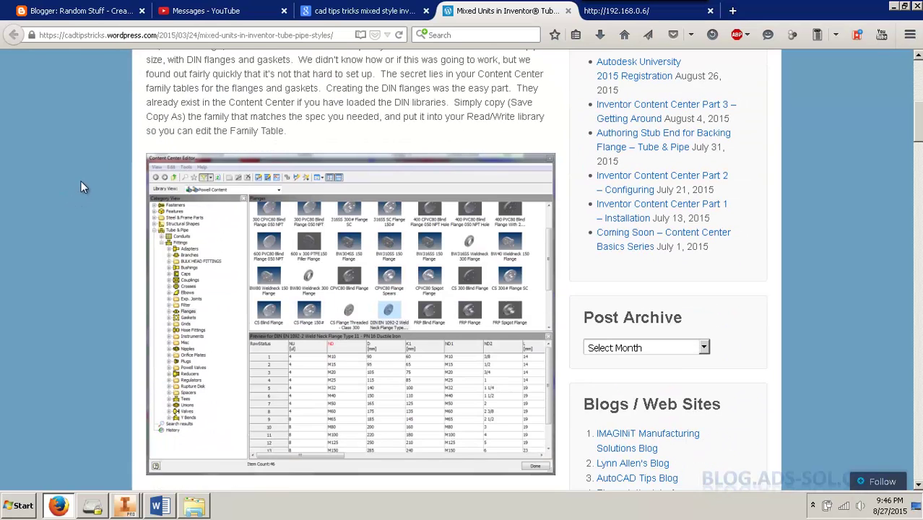
scroll(83, 173, down, 2)
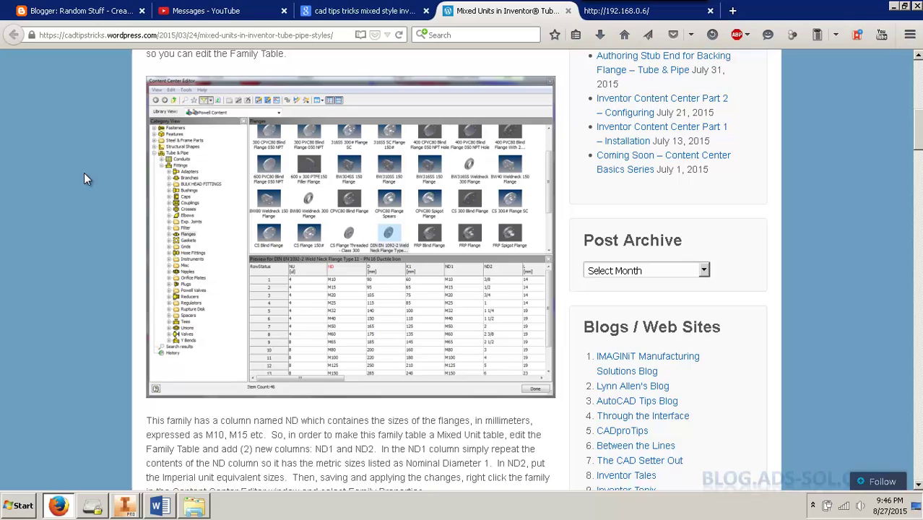
scroll(84, 172, down, 8)
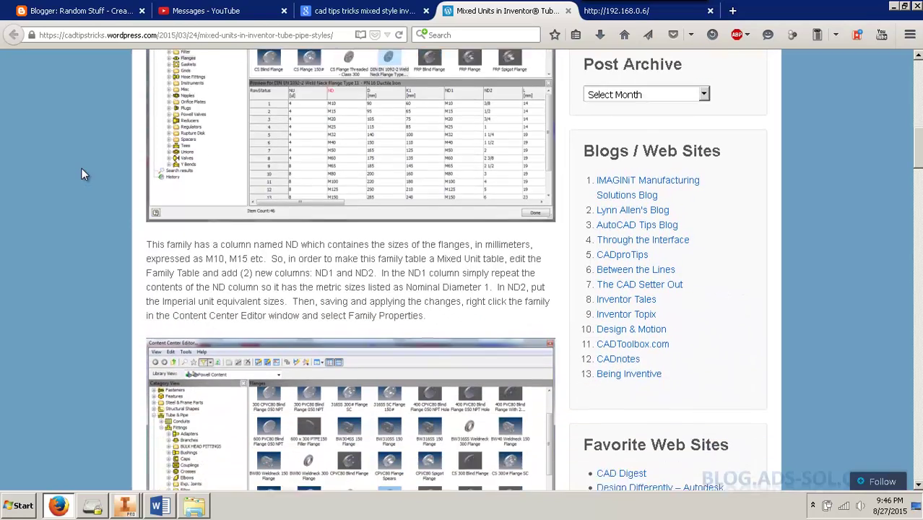
scroll(120, 203, down, 2)
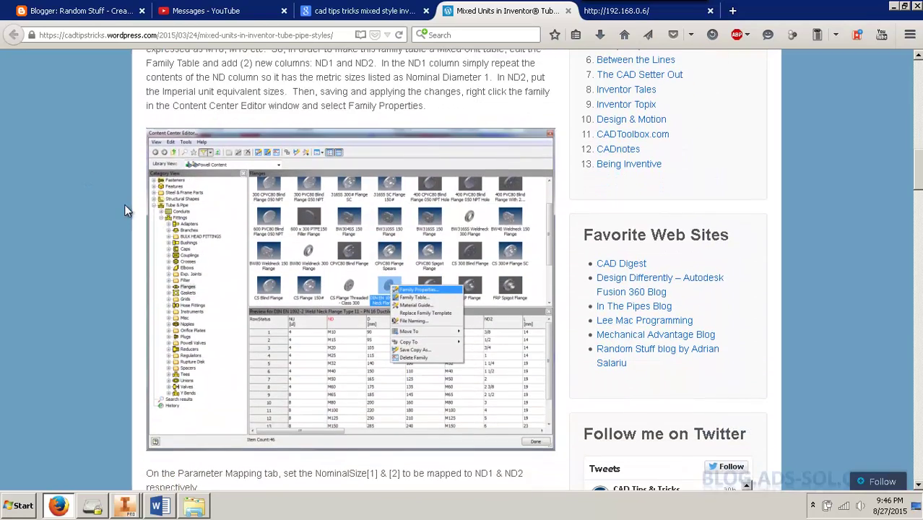
Switch to the second Inventor window, examine the ISO 7005-1 Hubbed Threaded Flange Type 13 - ISO PN 16 table columns, and close the Content Center Editor
mouse_move(120, 509)
click(130, 466)
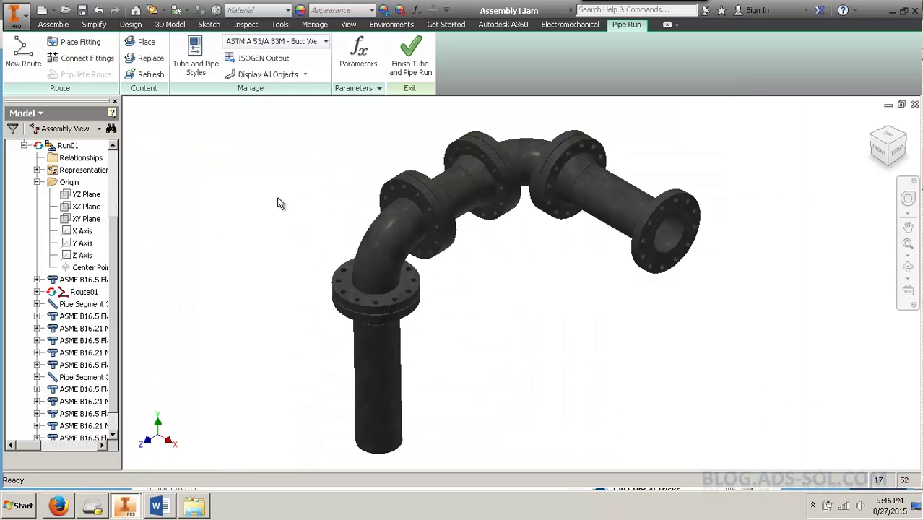
click(280, 25)
click(315, 24)
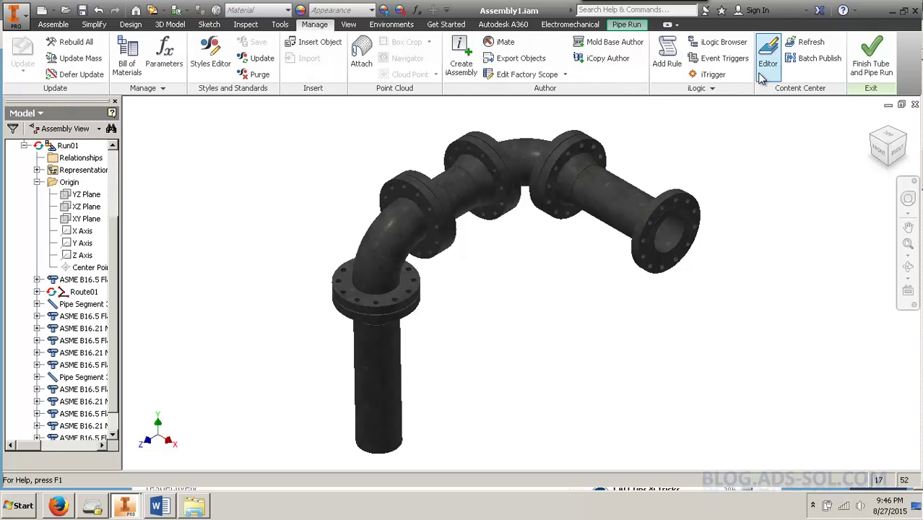
click(127, 506)
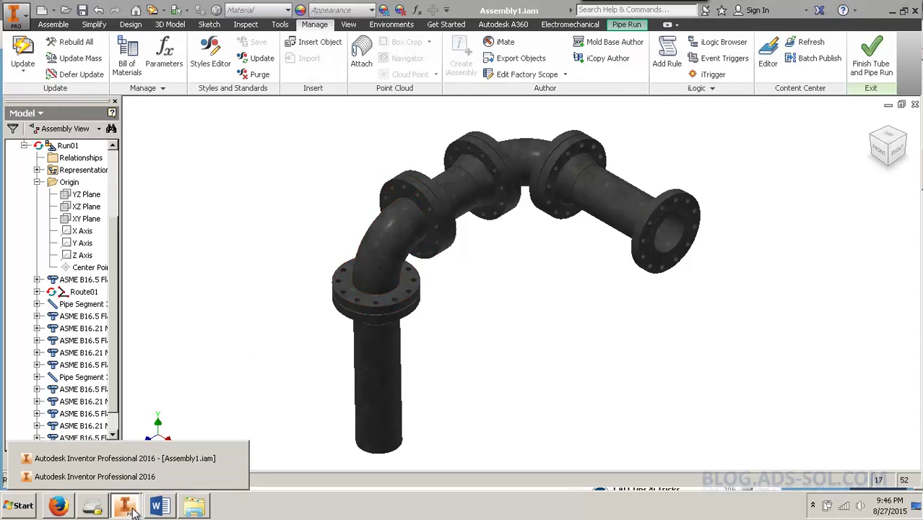
click(134, 475)
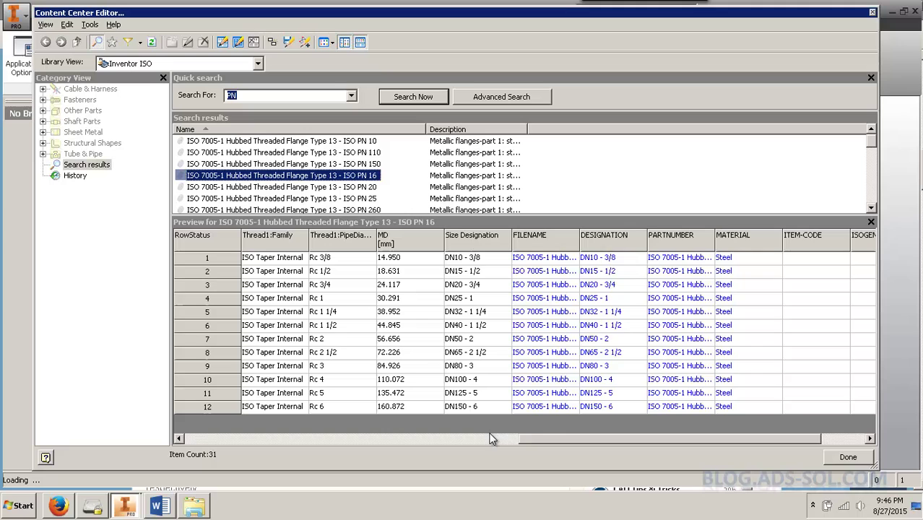
drag(550, 439, 261, 452)
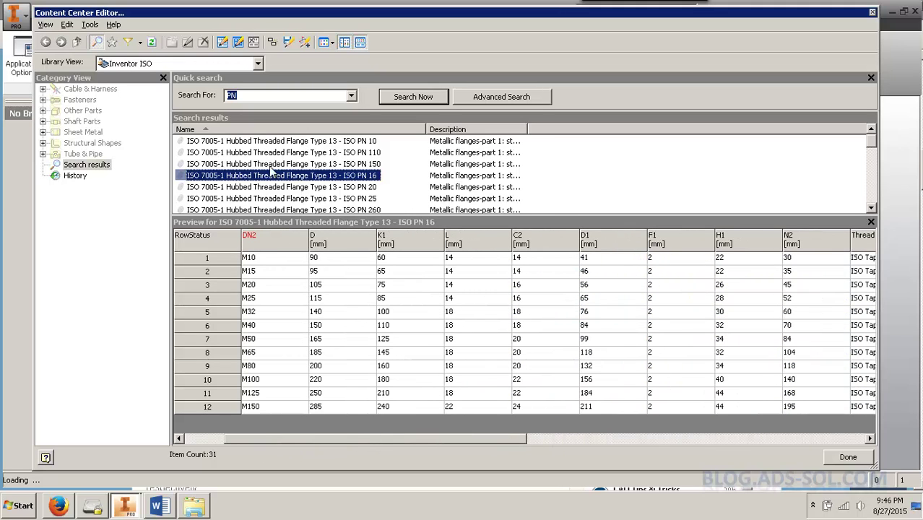
drag(357, 434, 306, 446)
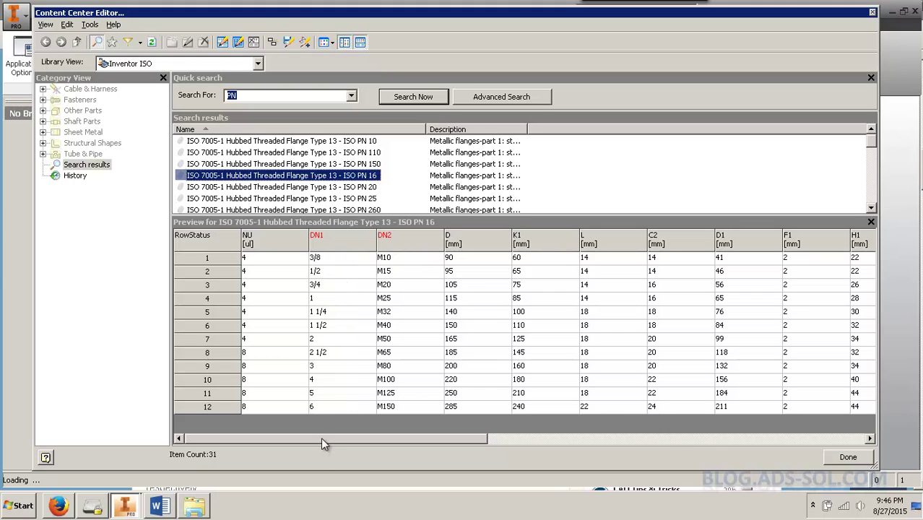
drag(374, 442, 672, 433)
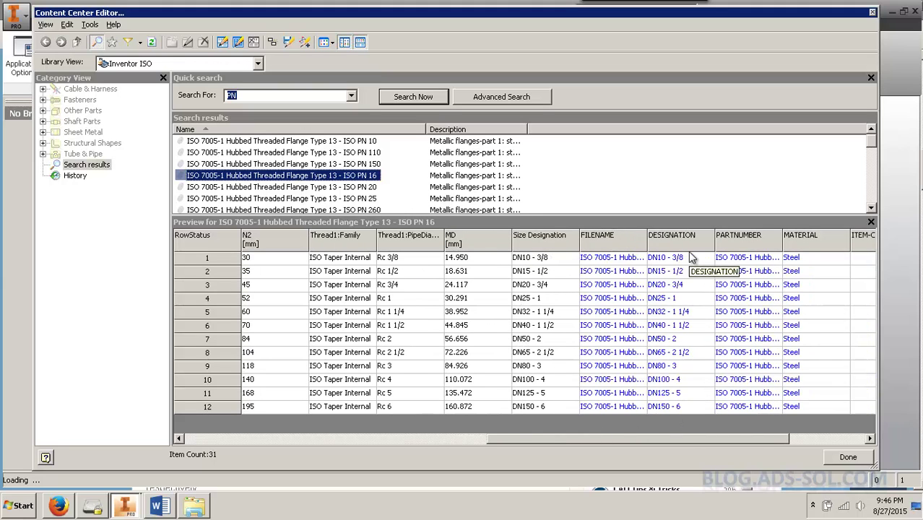
drag(622, 438, 313, 439)
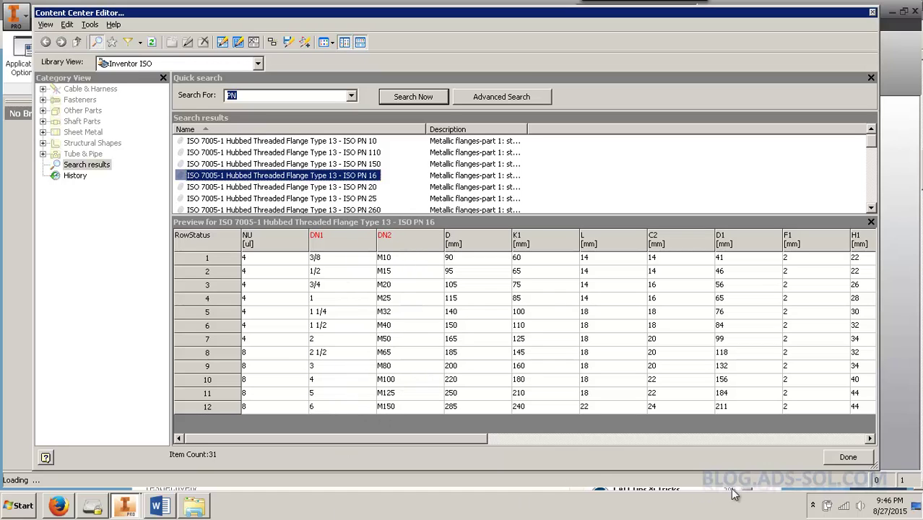
click(852, 455)
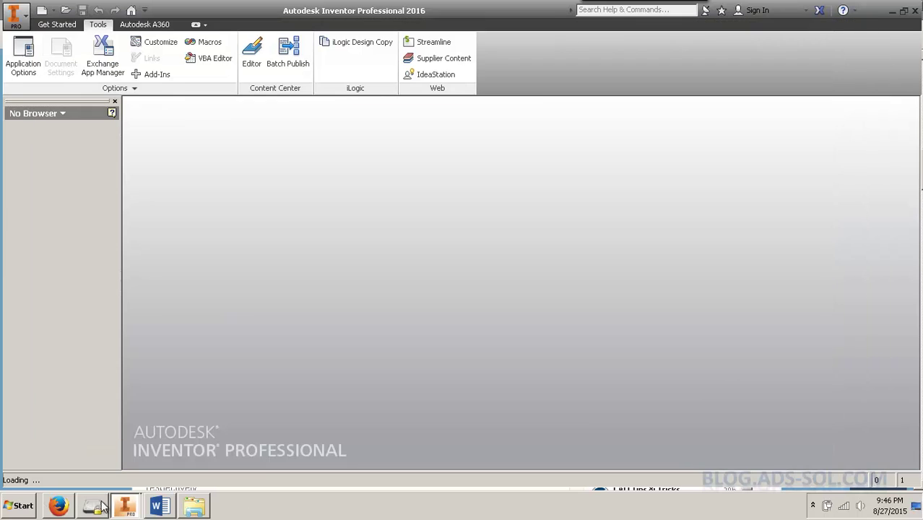
Return to Assembly1, edit Route01, and open the ASTM A 53/A 53M - Butt Welded/Flanged Steel Pipe style for editing
click(124, 505)
click(124, 454)
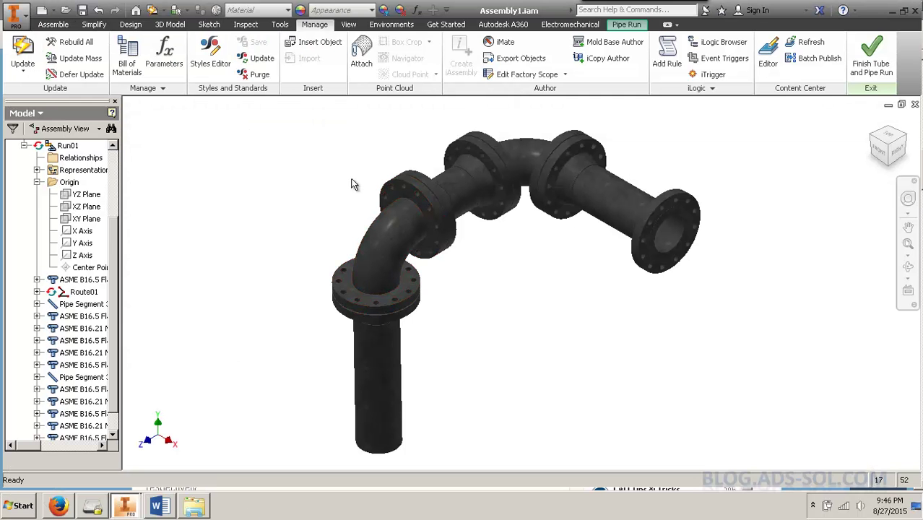
double_click(84, 292)
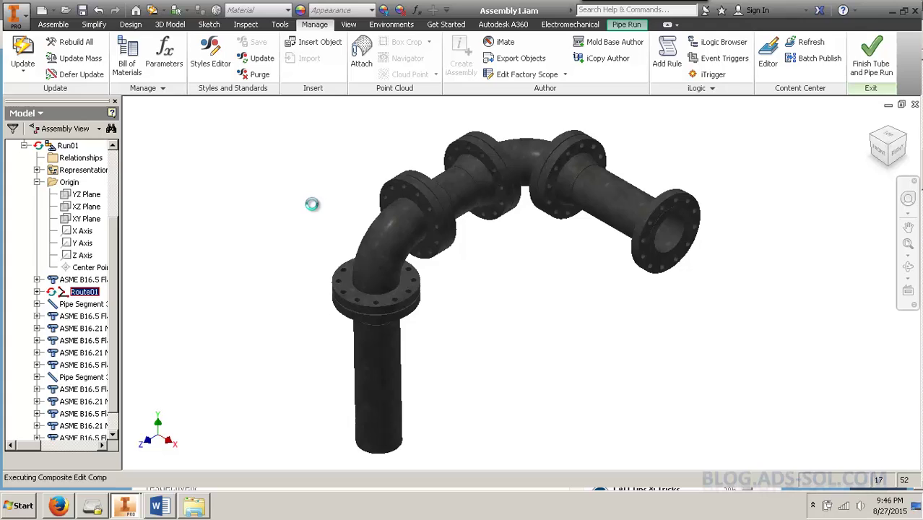
click(466, 43)
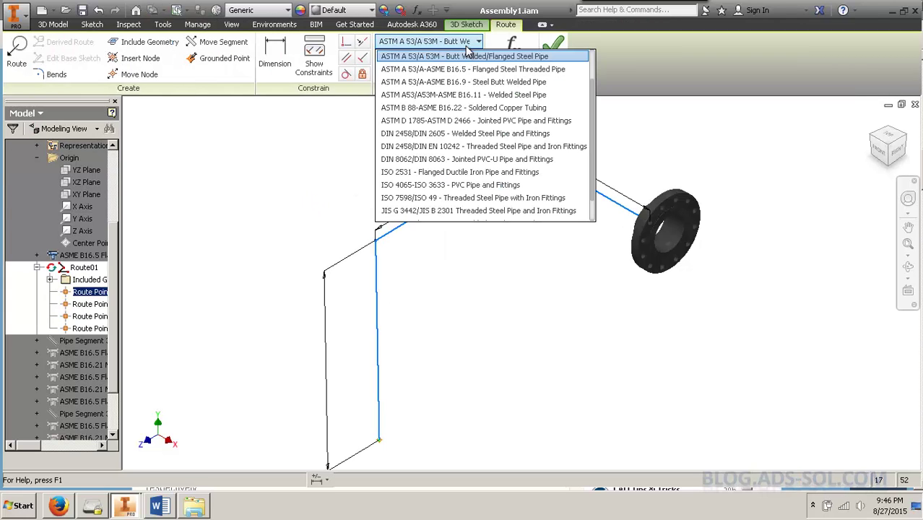
click(468, 56)
click(431, 58)
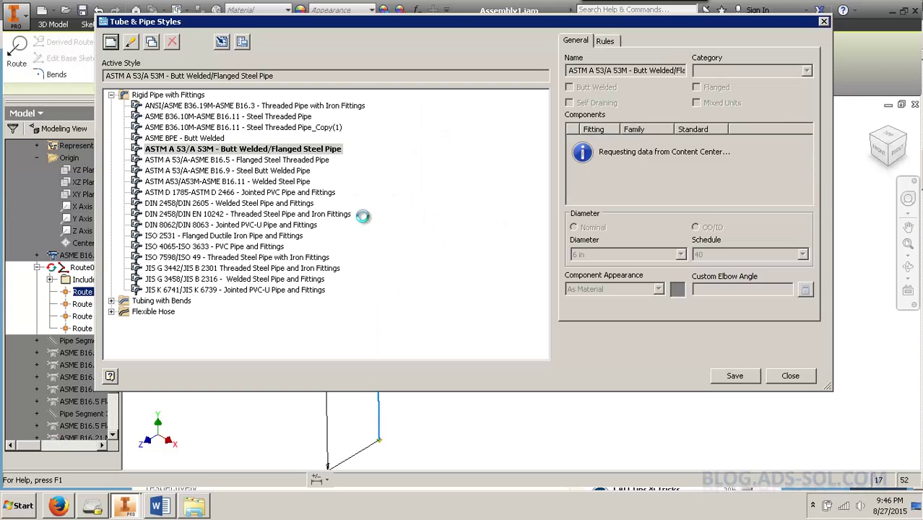
click(332, 138)
right_click(334, 139)
right_click(305, 151)
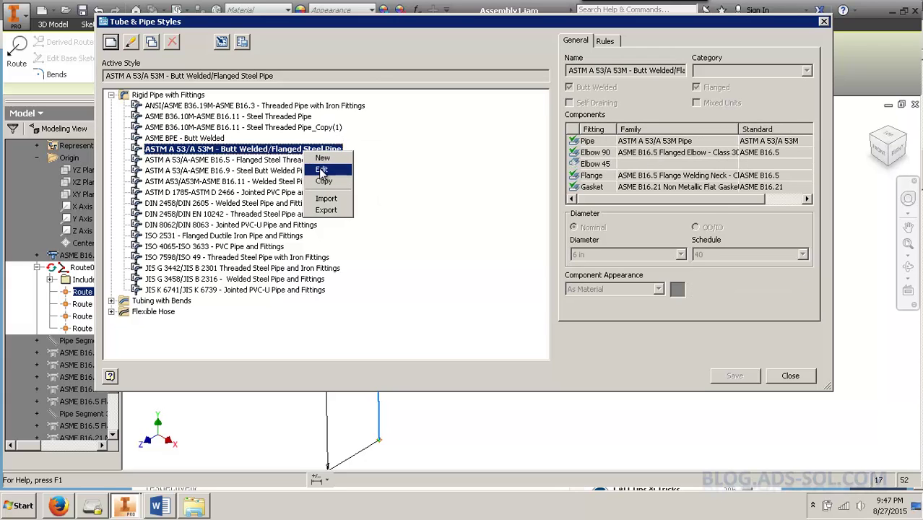
click(321, 169)
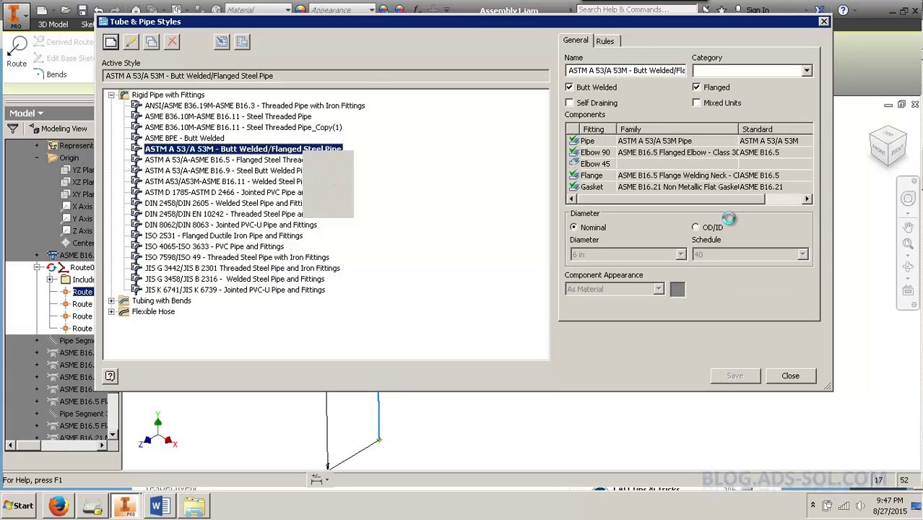
Review the style's gasket and flange components and its available nominal diameters
click(710, 187)
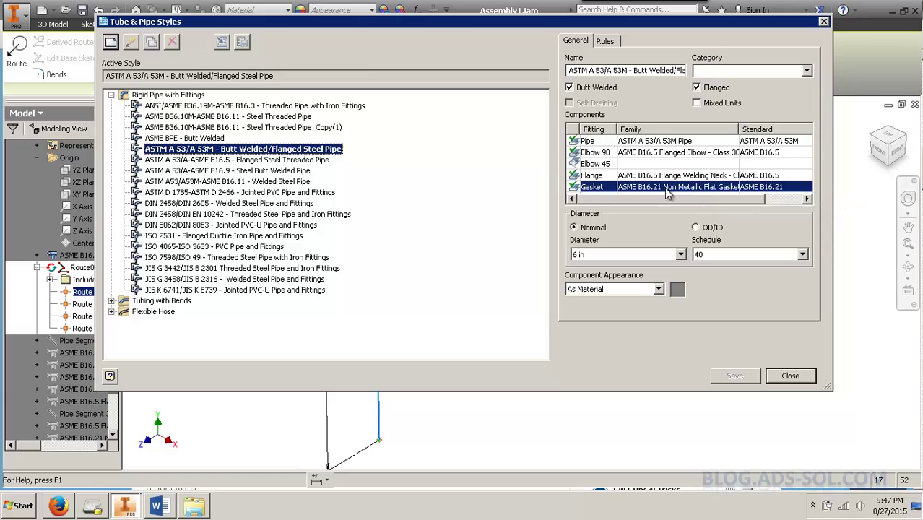
click(628, 175)
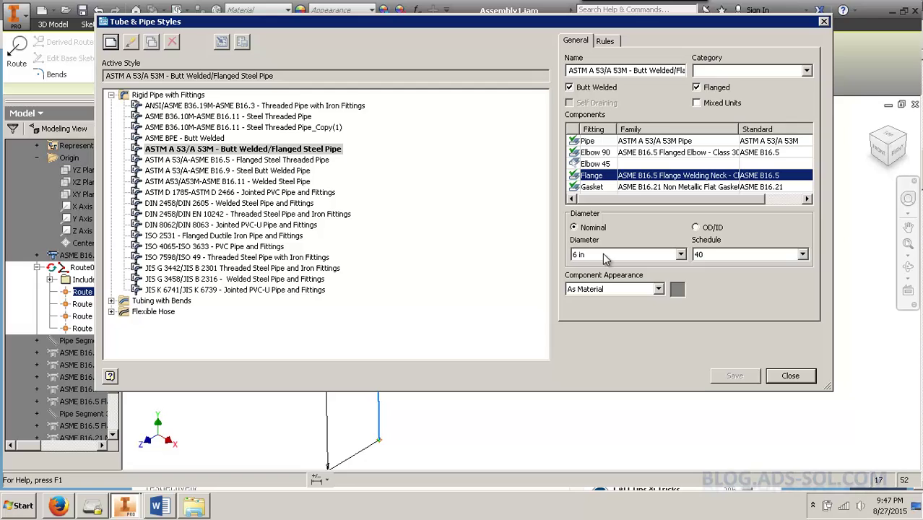
mouse_move(165, 507)
drag(395, 28, 374, 24)
click(586, 254)
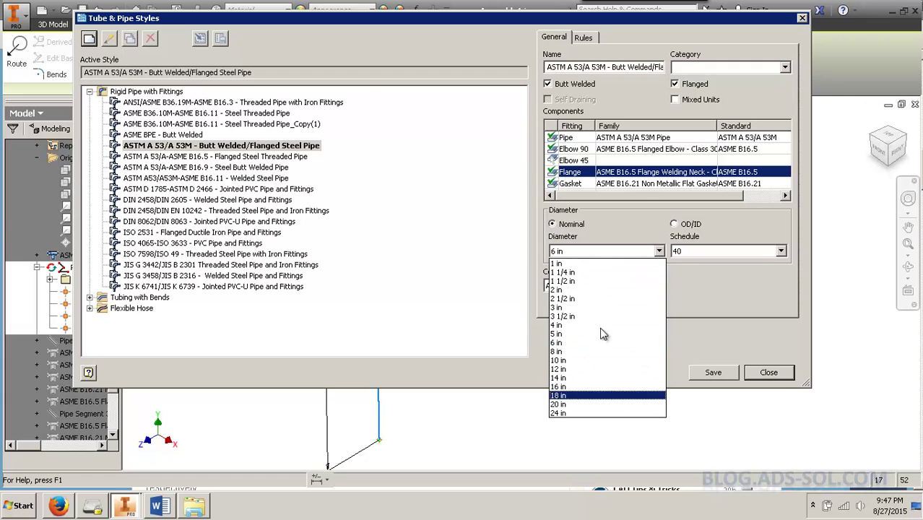
click(644, 186)
Look through the library's flange families for the style, close the browser, and select the style's pipe component
double_click(639, 173)
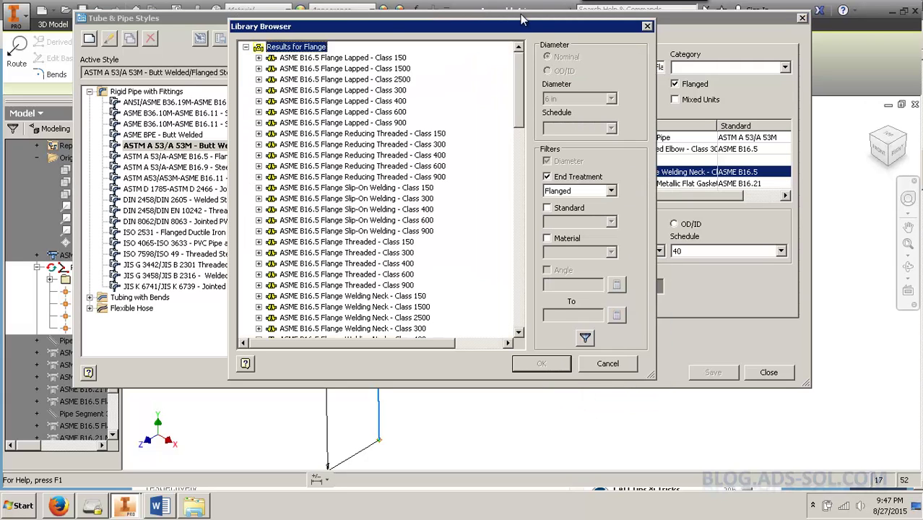
click(647, 26)
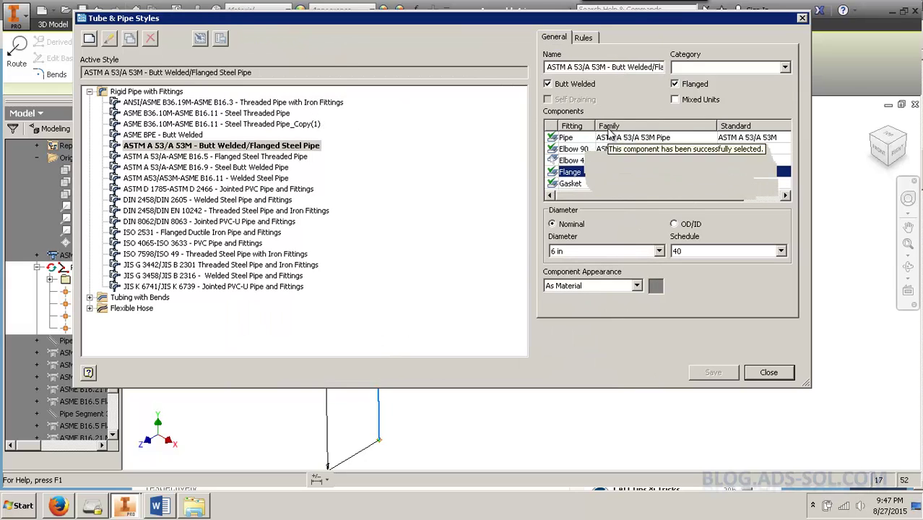
click(616, 138)
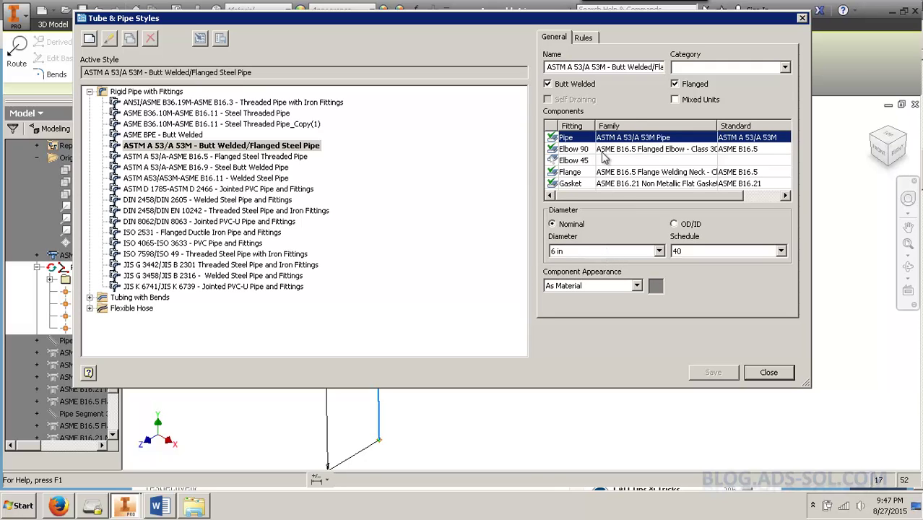
Browse the library families for the style's flange component and select ISO 7005-1 Hubbed Threaded Flange Type 13 - ISO PN 10
double_click(606, 173)
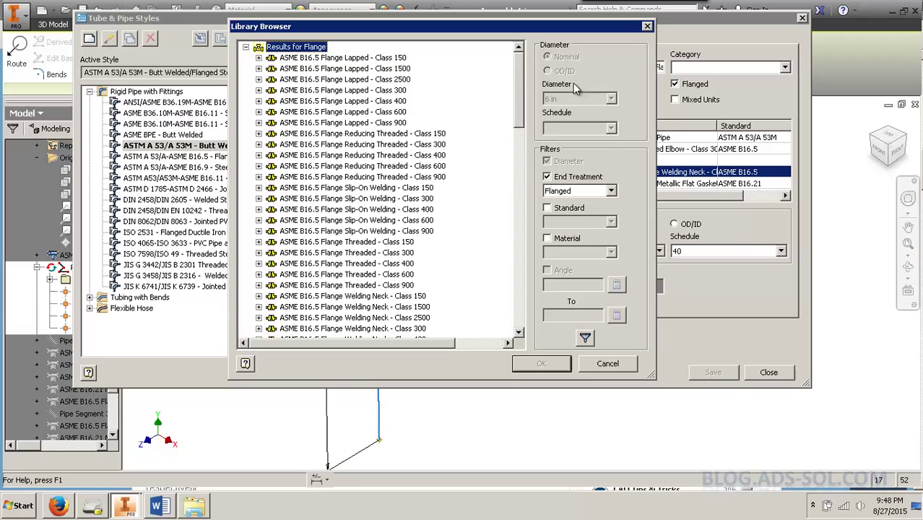
drag(520, 102, 557, 299)
scroll(442, 144, up, 5)
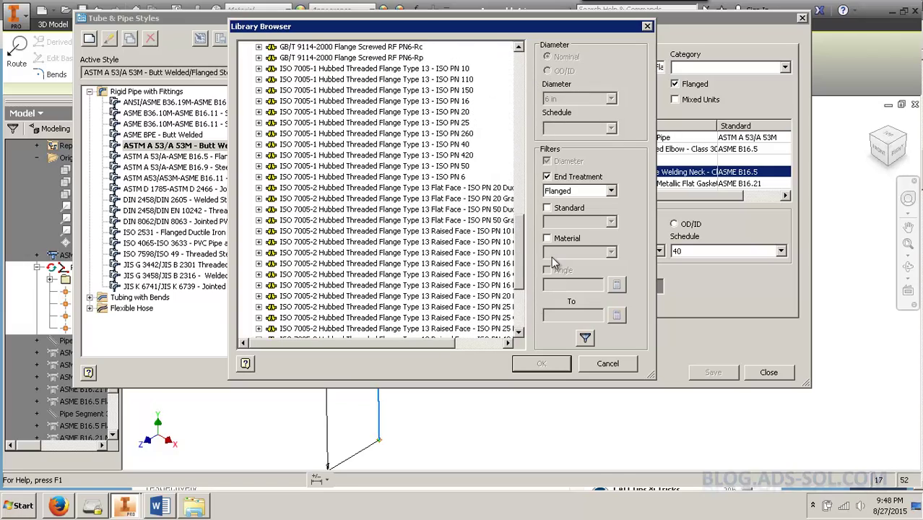
click(394, 90)
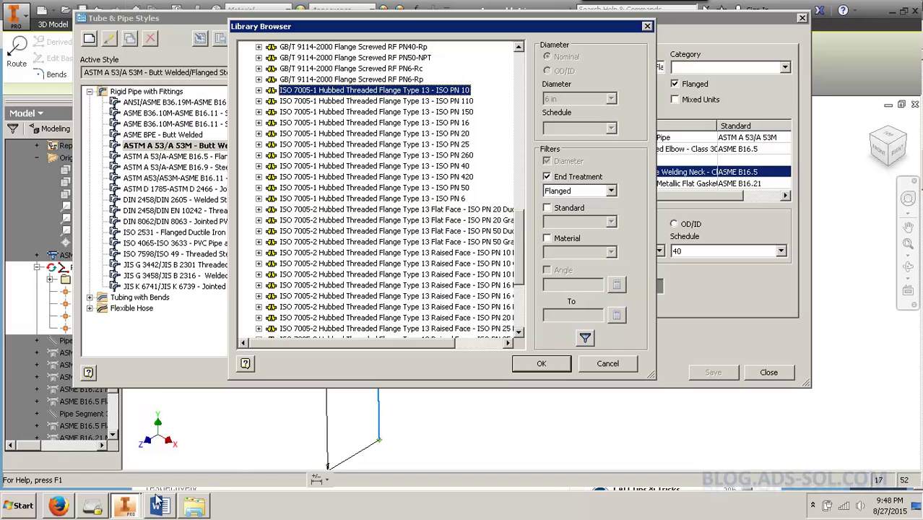
Switch to the second Inventor window and open the Content Center Editor to examine the ISO PN 16 flange's DN1 and DN2 columns
click(131, 507)
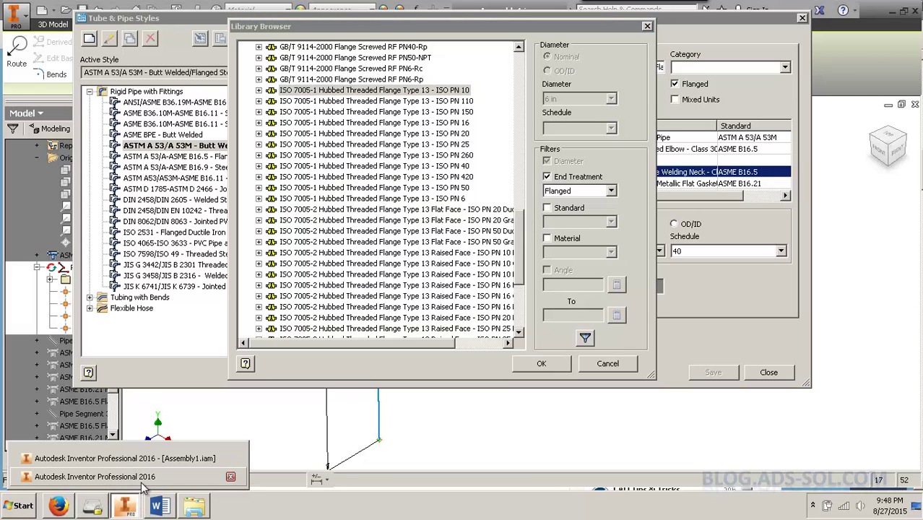
click(136, 475)
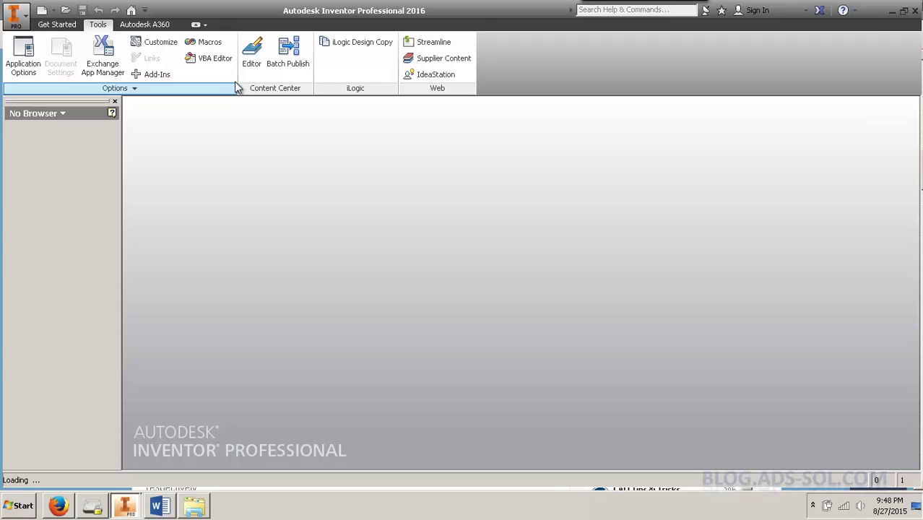
click(252, 52)
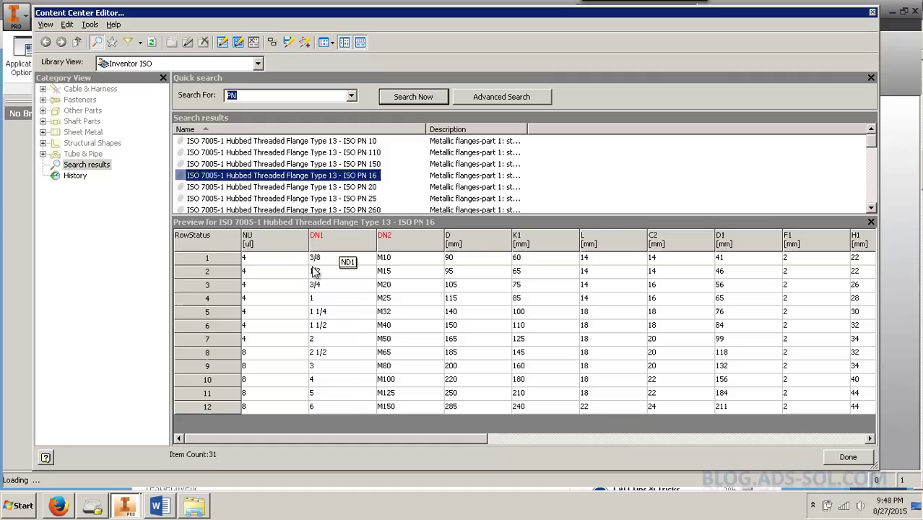
Switch to Firefox and skim the mixed-units article's sections on the family table, parameter mapping and Tube & Pipe style setup
key(alt+Tab)
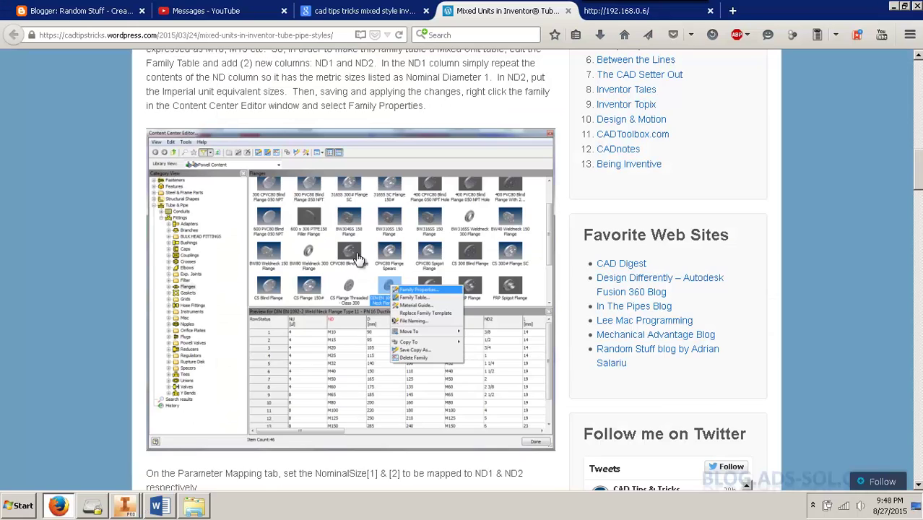
scroll(359, 258, up, 3)
scroll(128, 242, up, 3)
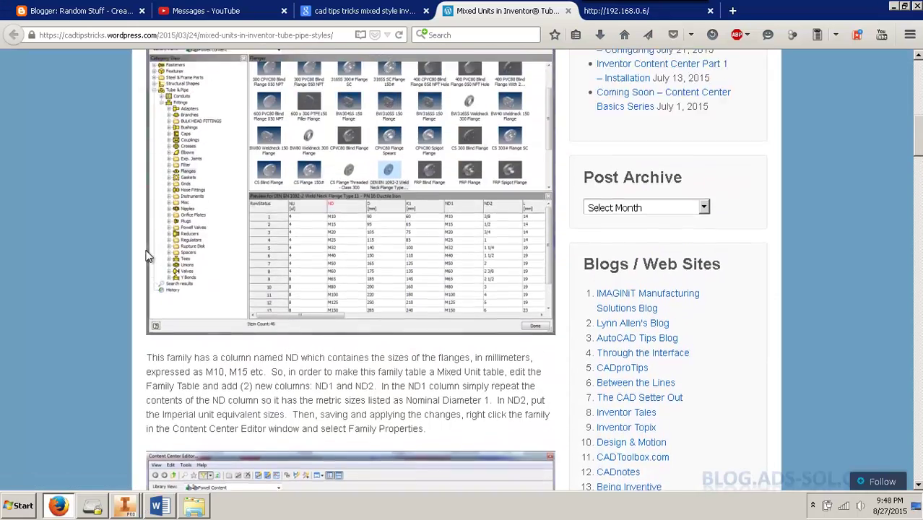
scroll(310, 163, up, 3)
scroll(310, 169, down, 8)
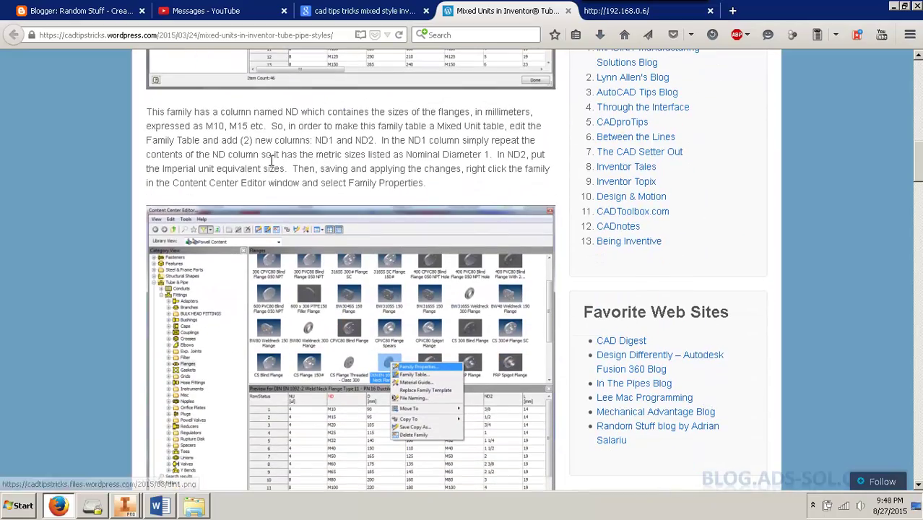
scroll(289, 217, down, 10)
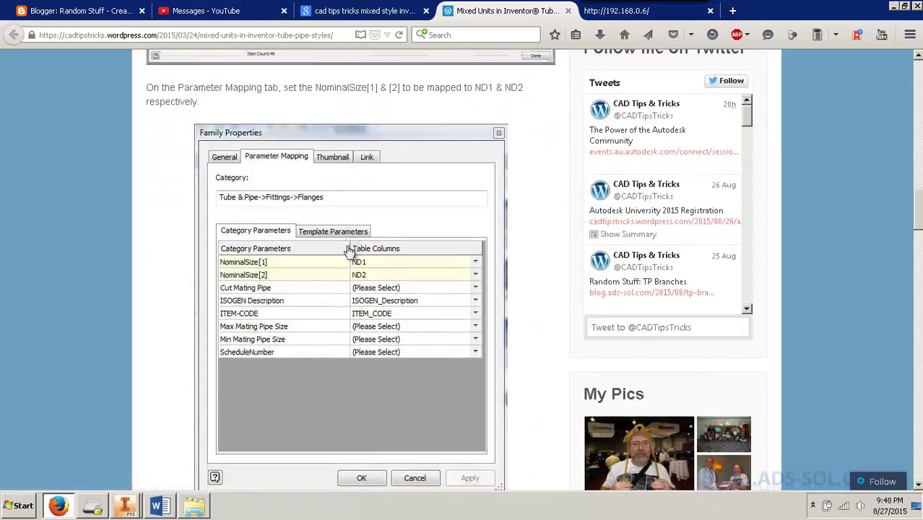
scroll(334, 216, down, 5)
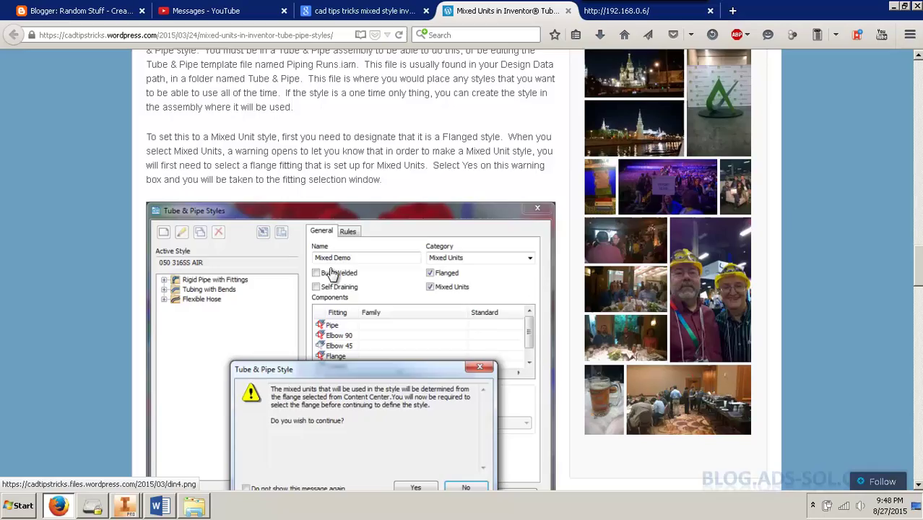
Go back to the article's paragraph on adding family table columns and highlight the words "ND1 and ND2"
scroll(330, 270, up, 15)
scroll(331, 273, up, 10)
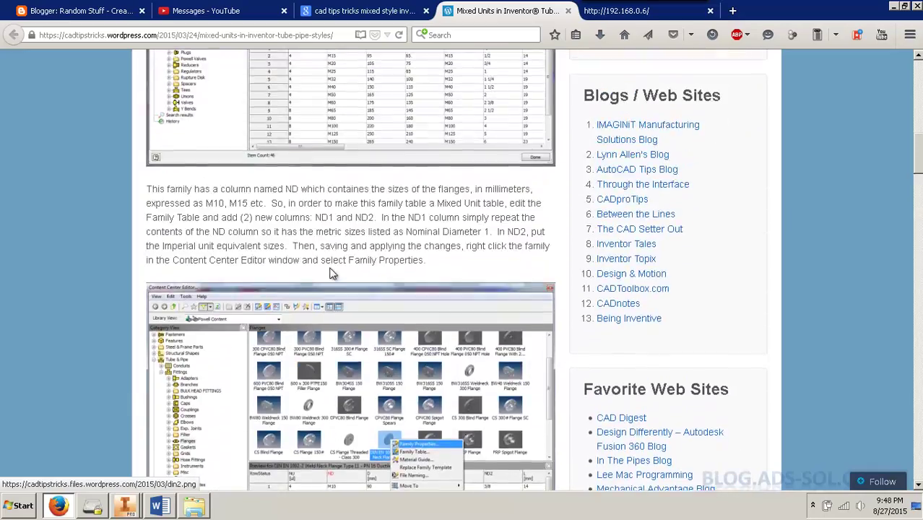
scroll(331, 273, up, 2)
scroll(333, 267, down, 6)
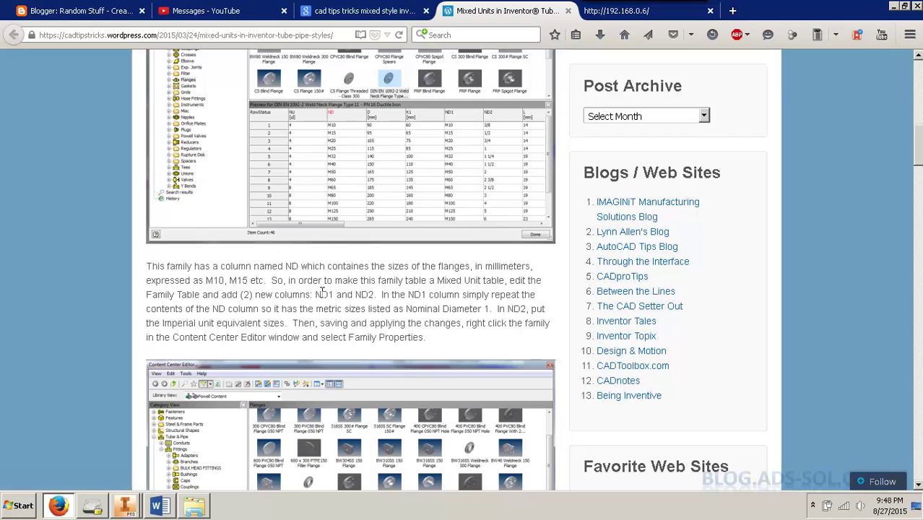
drag(314, 294, 378, 293)
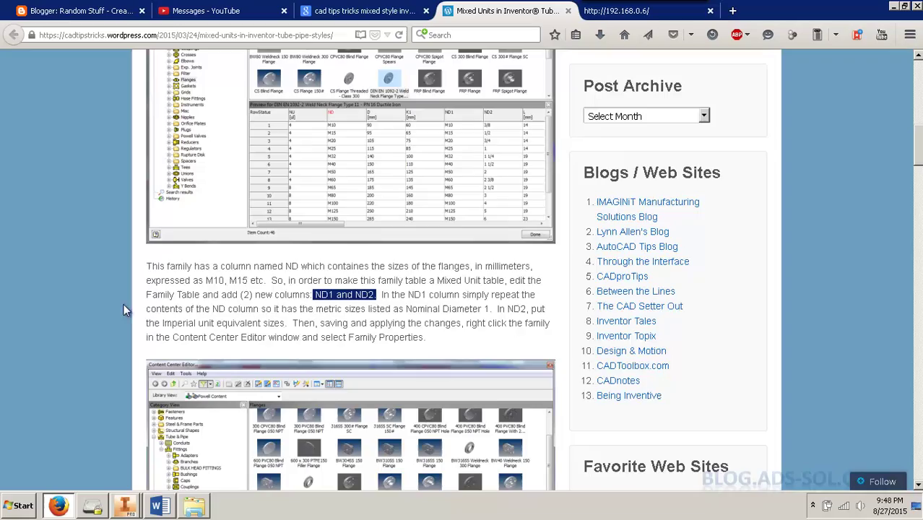
Review the article's NominalSize mapping, Mixed Units style warning and title, and return to the Assembly1 window in Inventor
scroll(113, 287, down, 10)
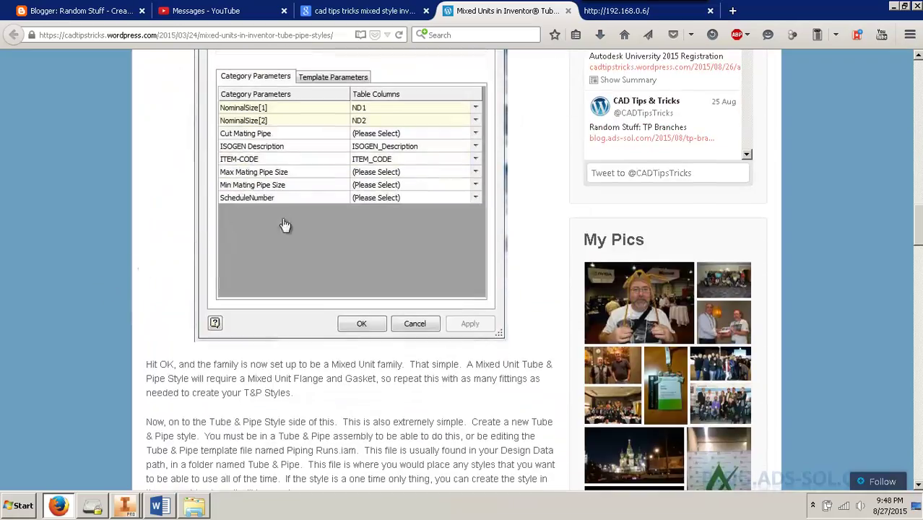
scroll(144, 285, down, 5)
scroll(131, 264, down, 2)
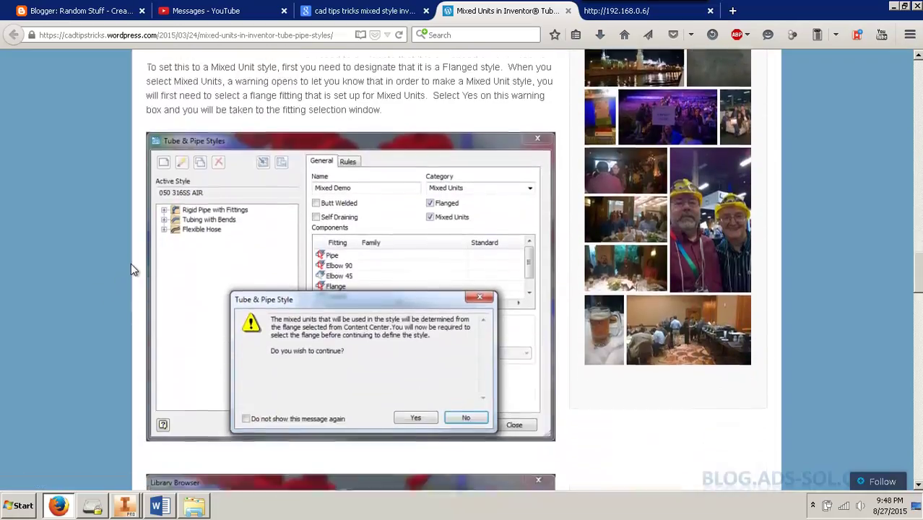
scroll(92, 185, up, 8)
scroll(92, 185, up, 15)
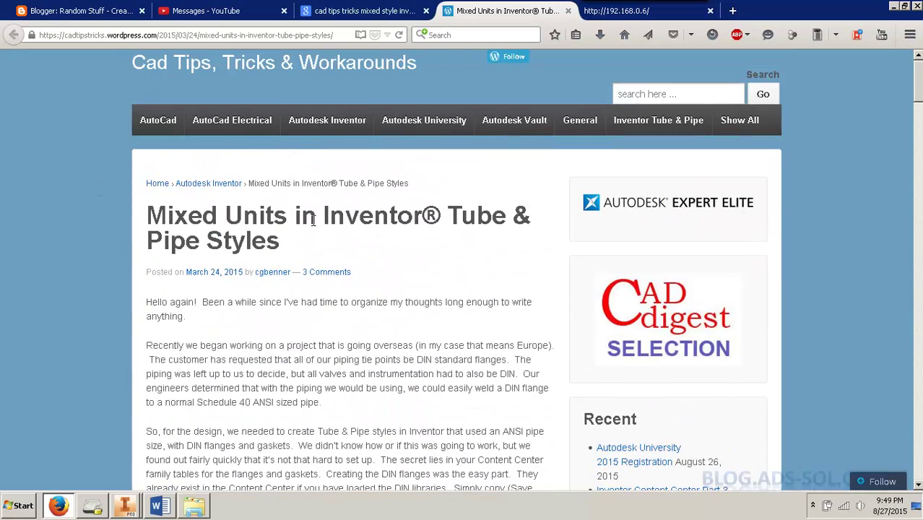
click(137, 508)
click(137, 457)
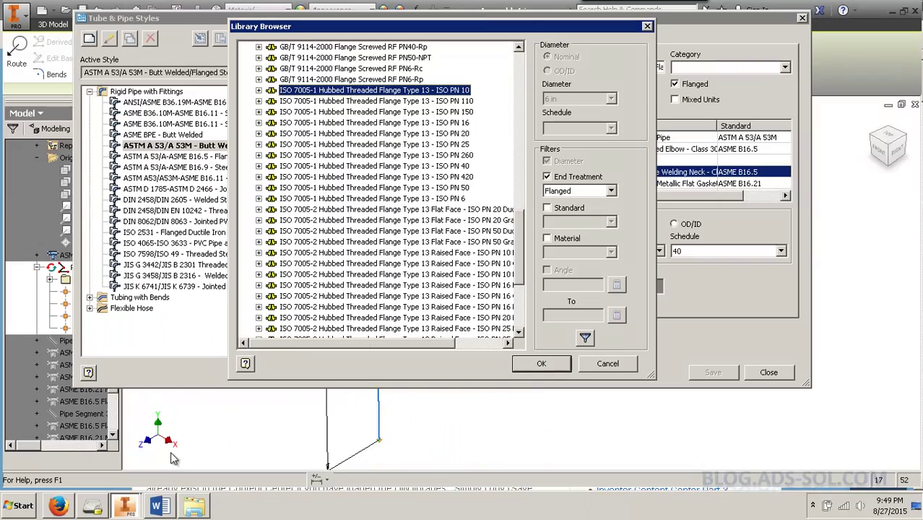